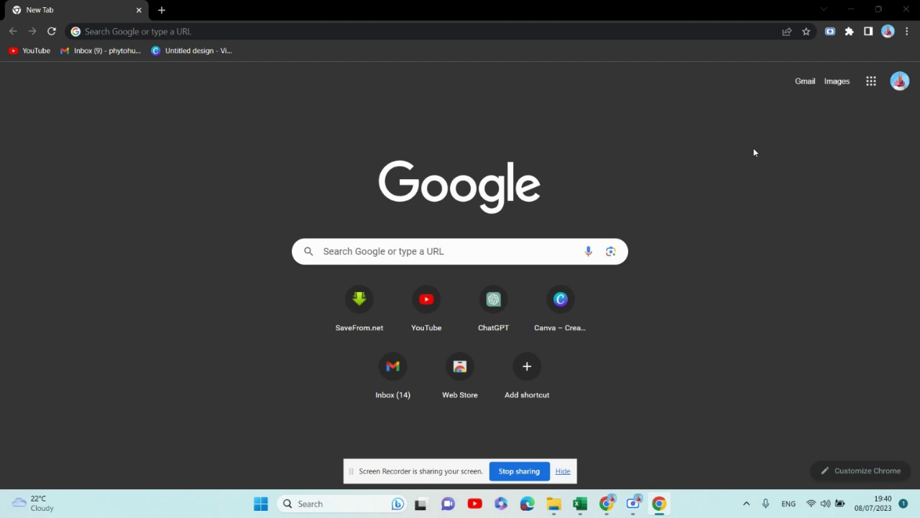
Minimize the Google Chrome window to show the Windows desktop and its shortcuts
click(850, 9)
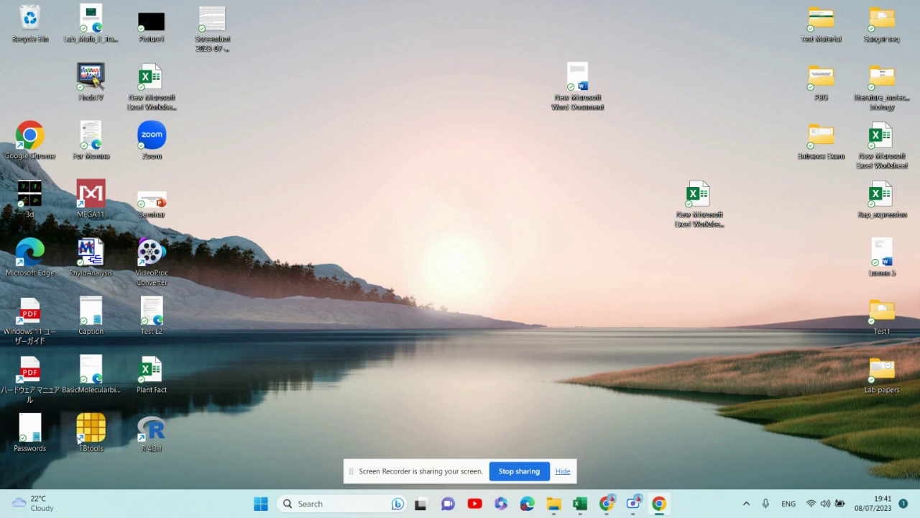
Launch TBtools from its desktop icon and bring up the Graphics > HeatMap Illustrator submenu
double_click(89, 432)
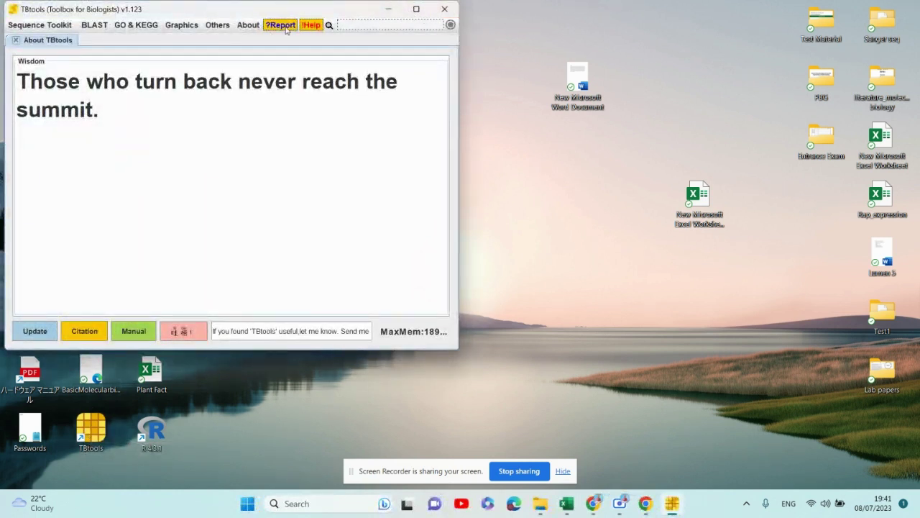
click(181, 27)
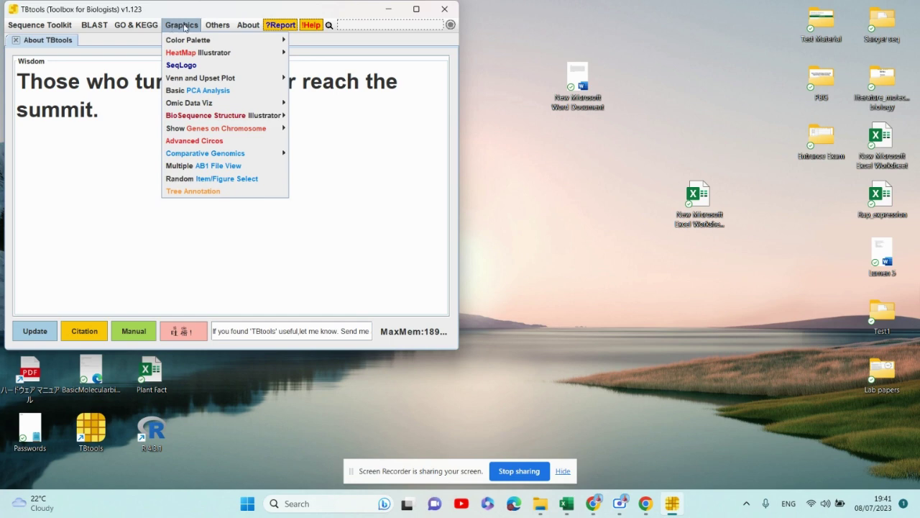
mouse_move(193, 55)
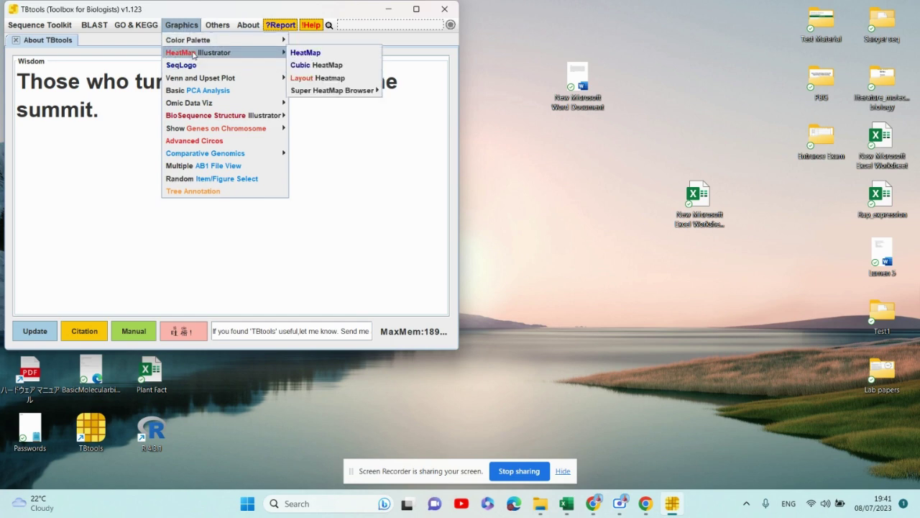
Open the HeatMap tool and delete the example matrix from the Set Input ID box
click(303, 53)
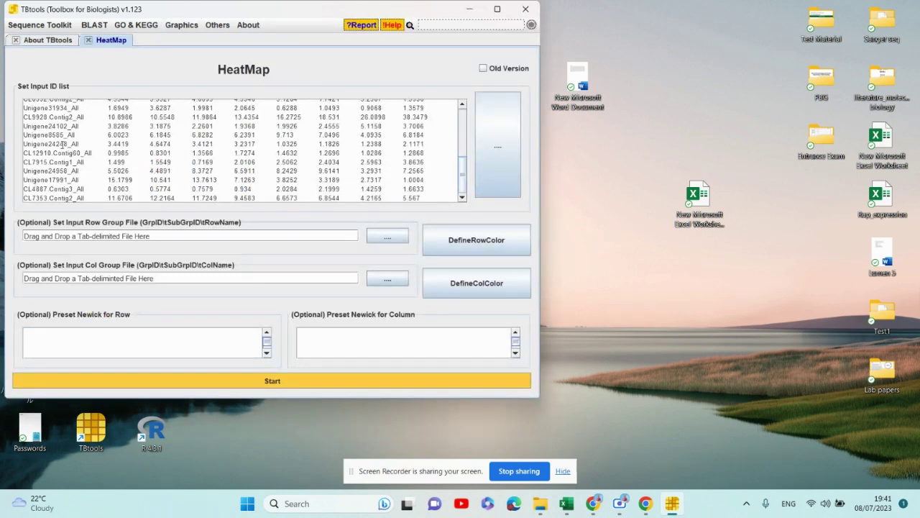
scroll(69, 152, up, 1)
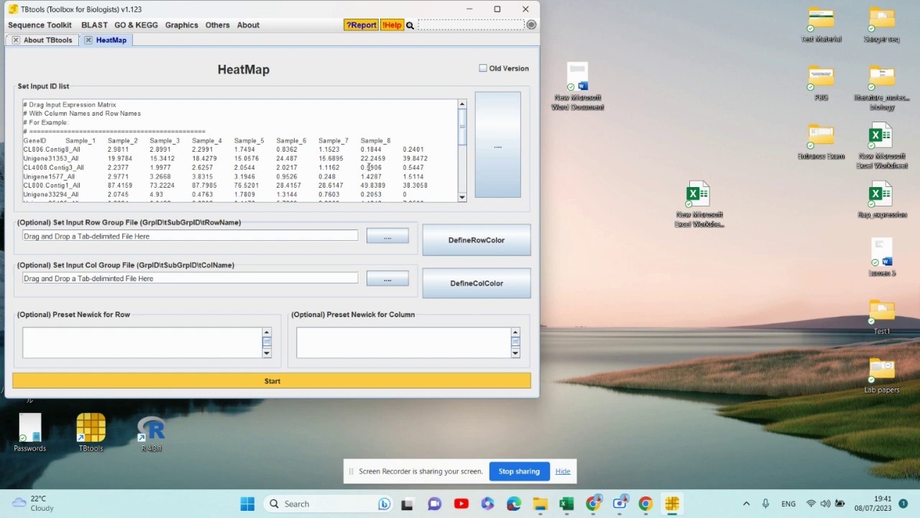
drag(24, 104, 389, 279)
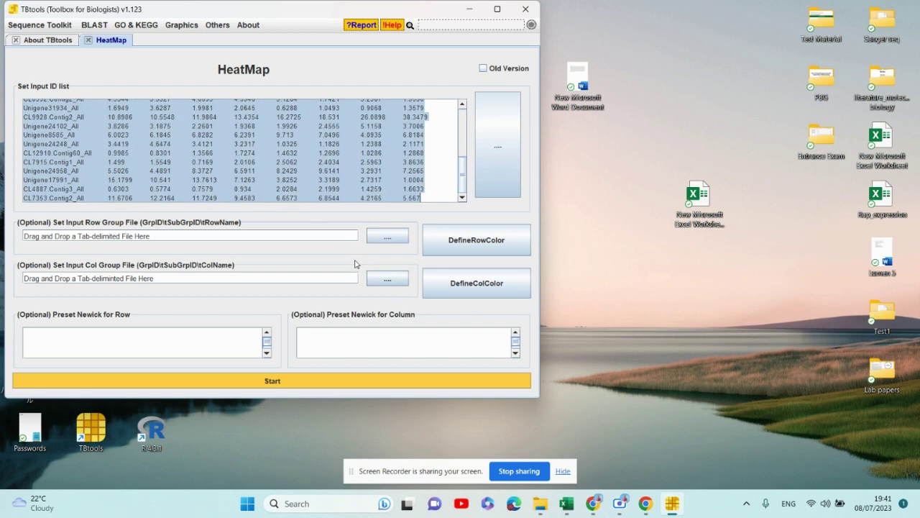
key(Delete)
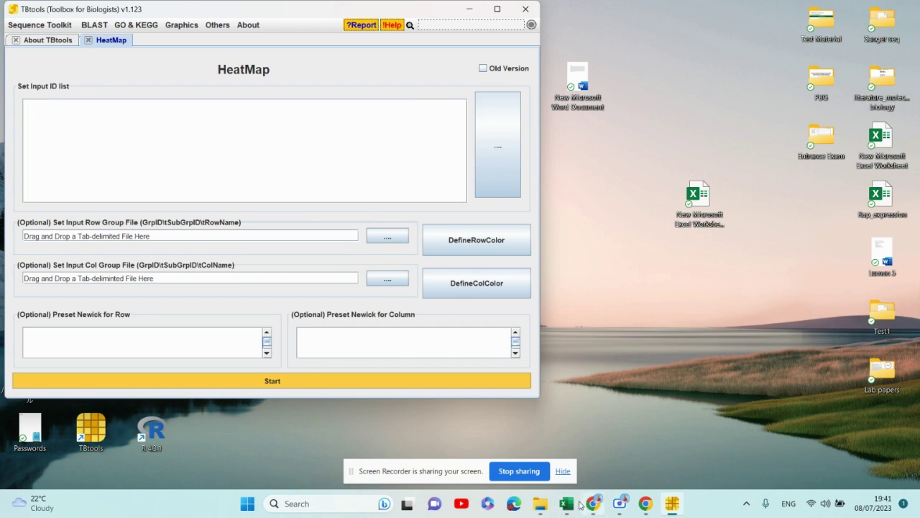
Copy the gene IDs and motif counts in B1:J13 of Excel's Modified_AtRAP_Promotors sheet
mouse_move(631, 509)
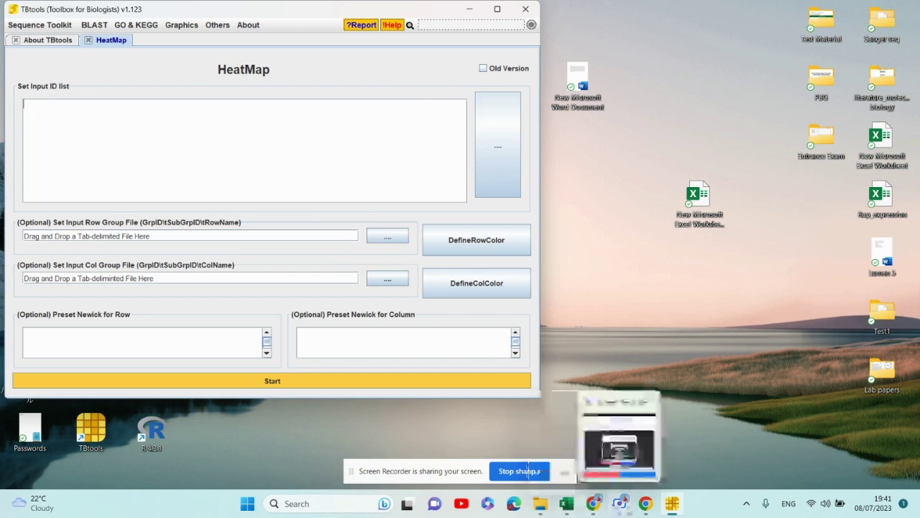
click(567, 503)
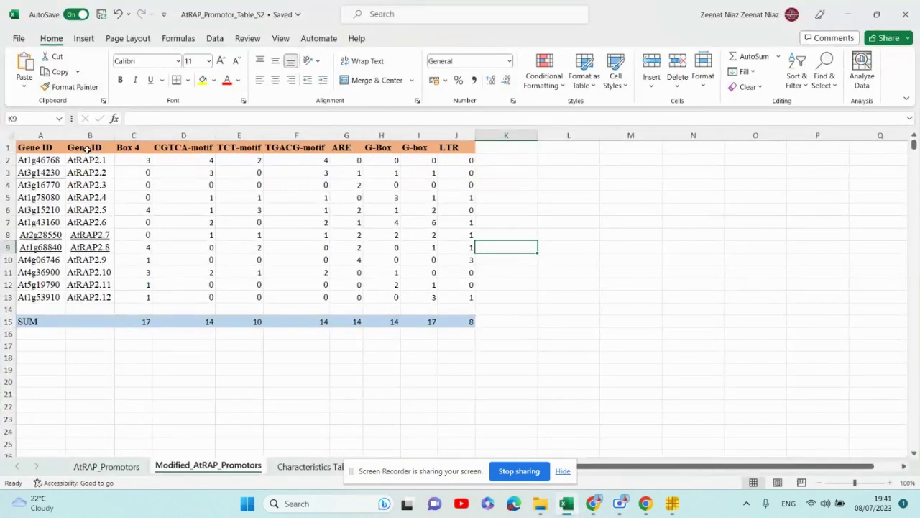
drag(86, 148, 479, 302)
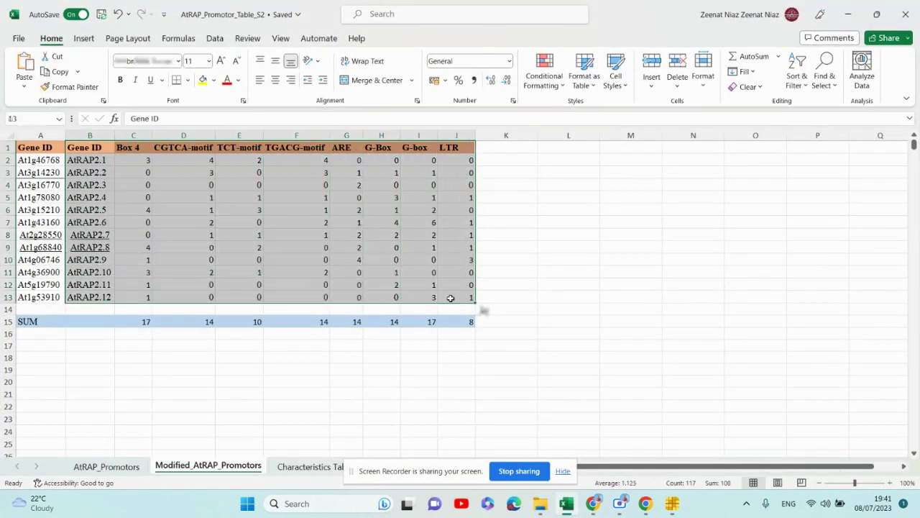
key(ctrl+c)
click(593, 504)
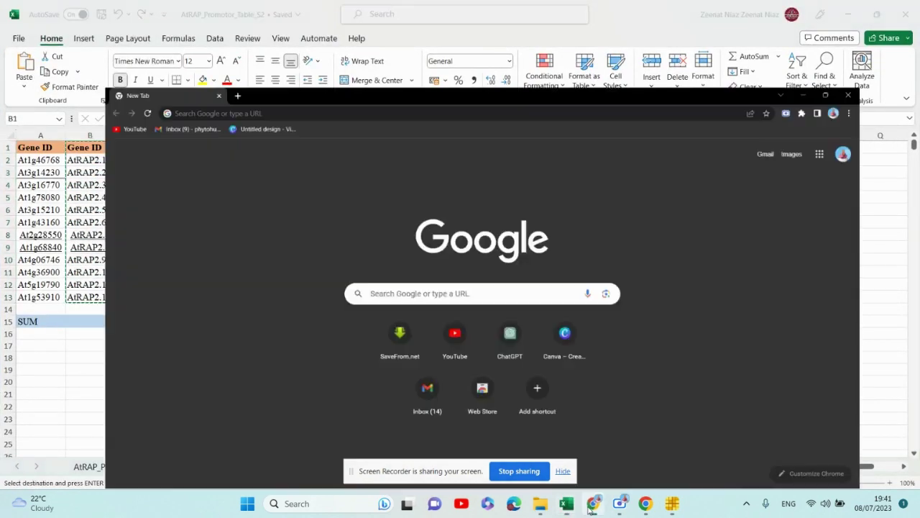
click(567, 510)
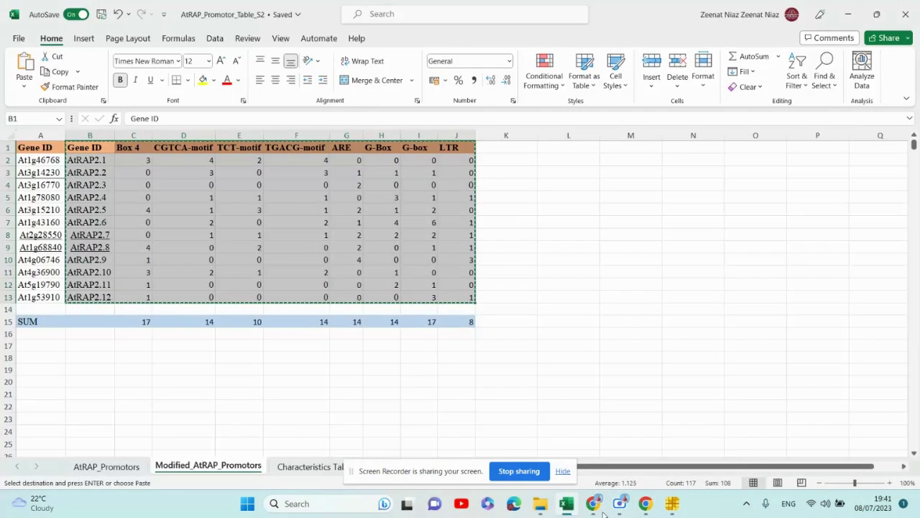
Paste the copied AtRAP2 motif table into the HeatMap input and Start the heat map
click(671, 507)
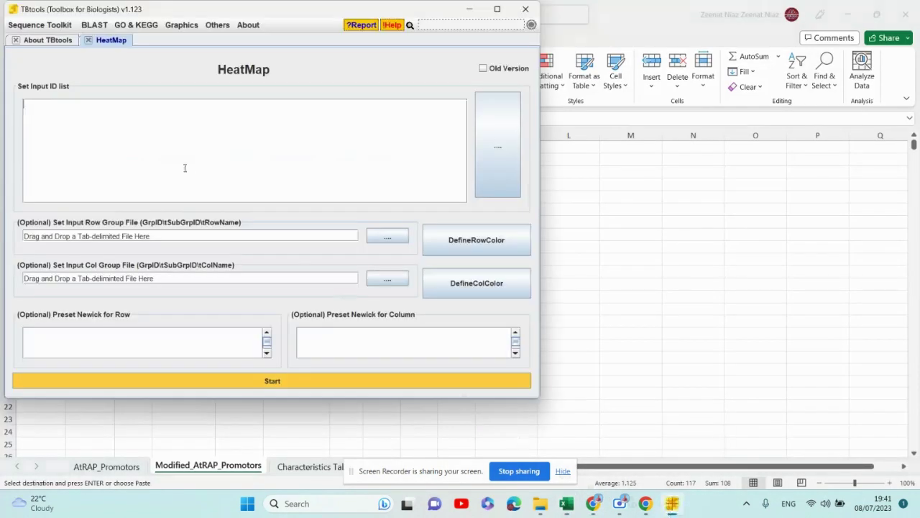
key(ctrl+v)
scroll(185, 168, up, 1)
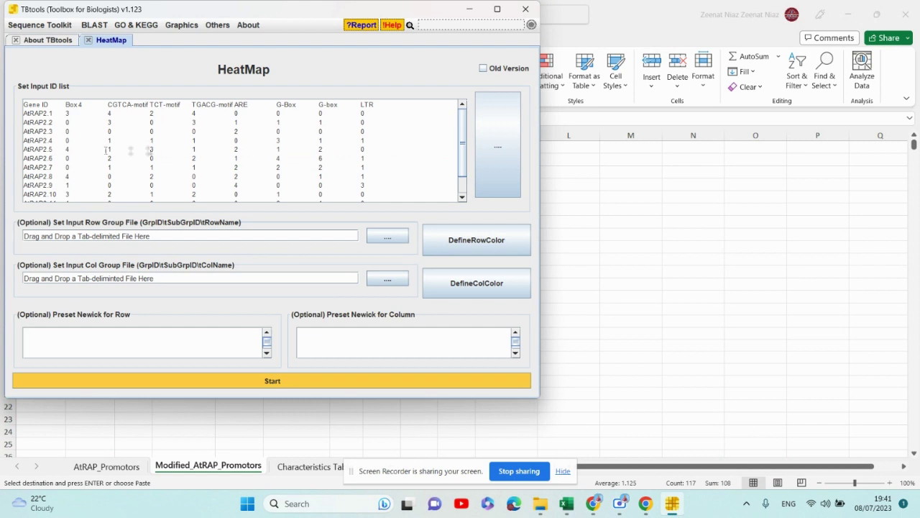
scroll(151, 152, down, 1)
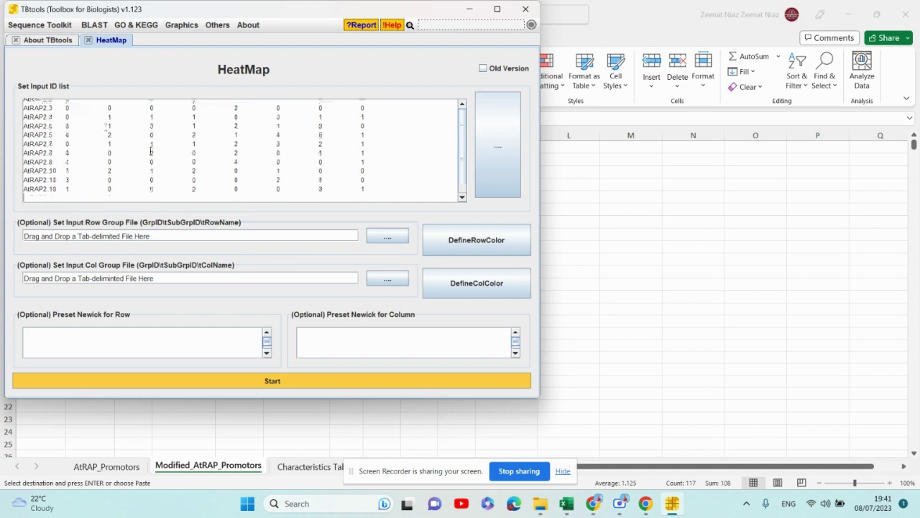
click(283, 381)
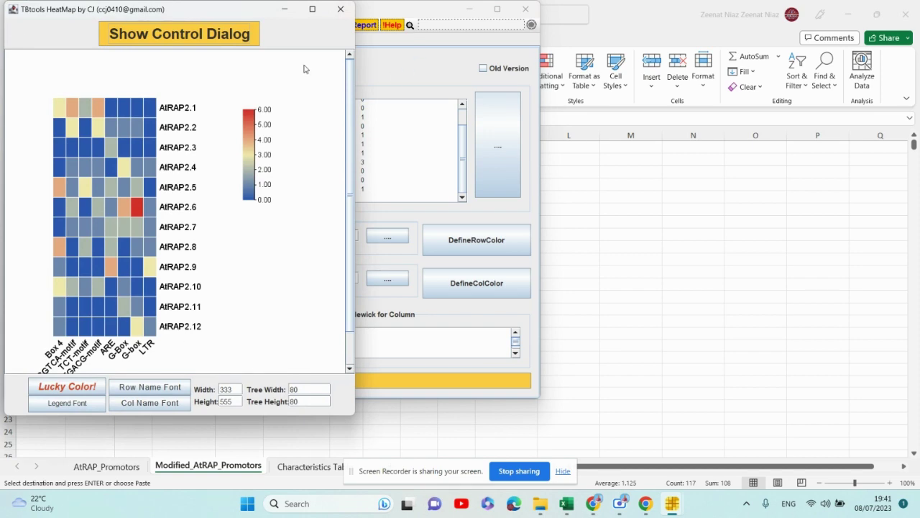
Maximize the heat map viewer and cycle Lucky Color! until a blue-yellow-red palette appears
click(313, 10)
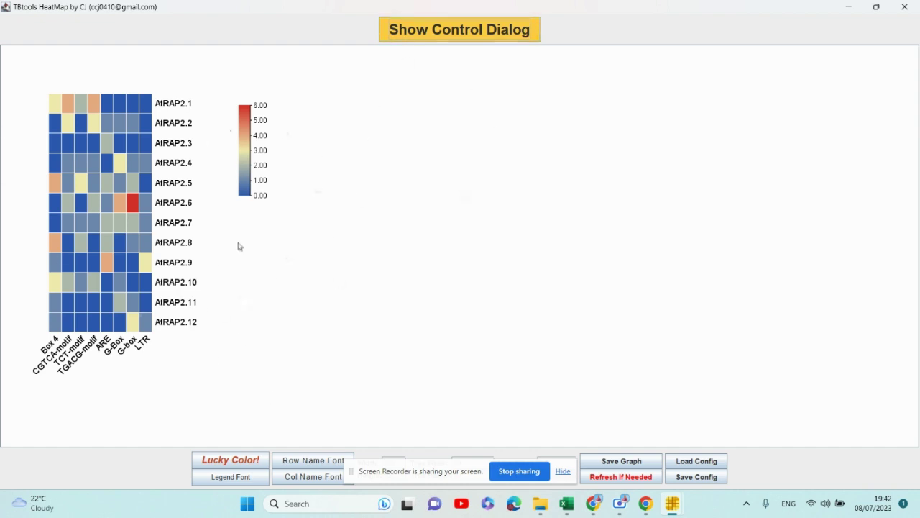
click(218, 463)
click(218, 464)
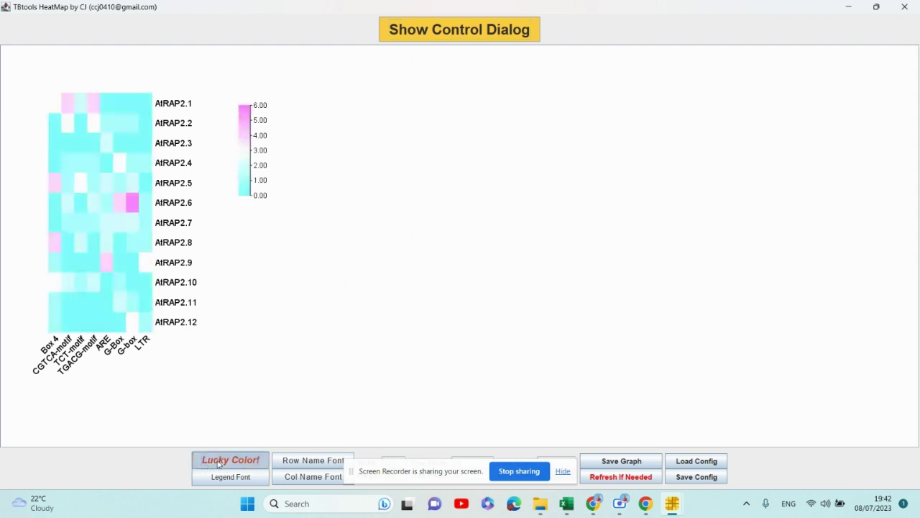
click(217, 464)
click(218, 464)
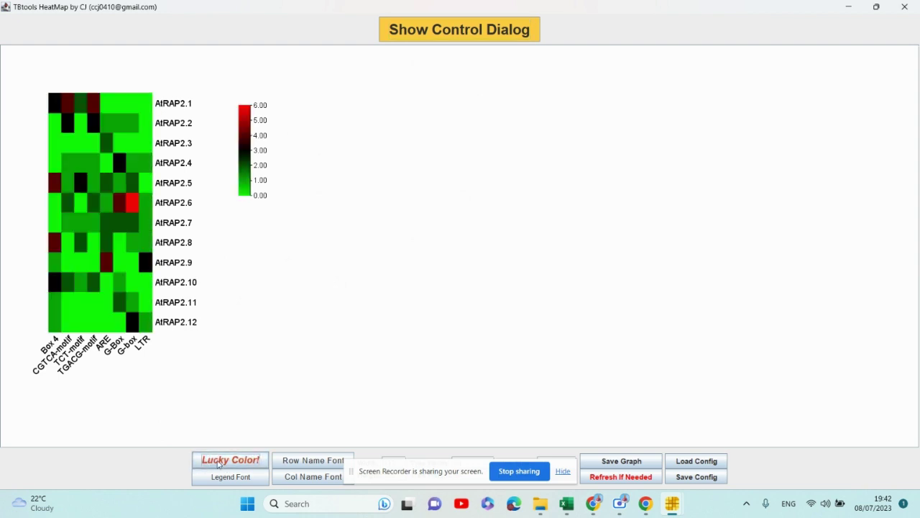
click(218, 464)
click(217, 464)
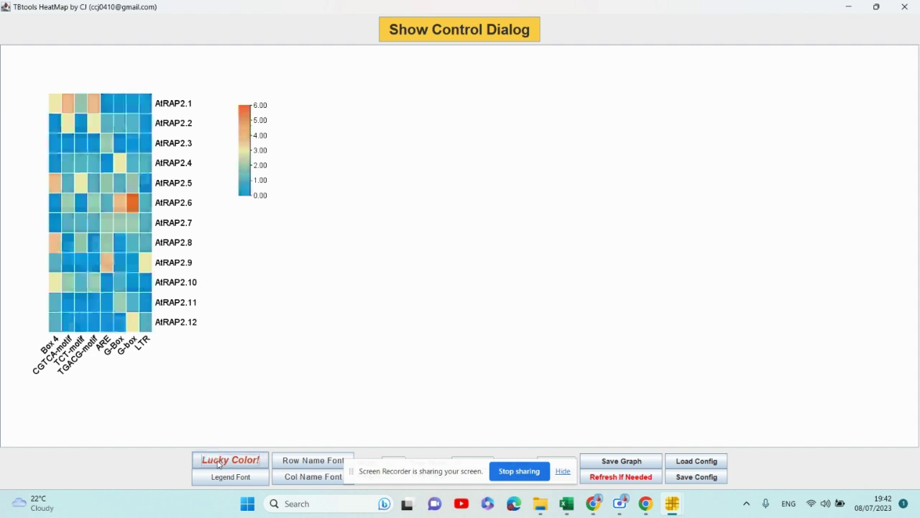
click(217, 464)
click(218, 464)
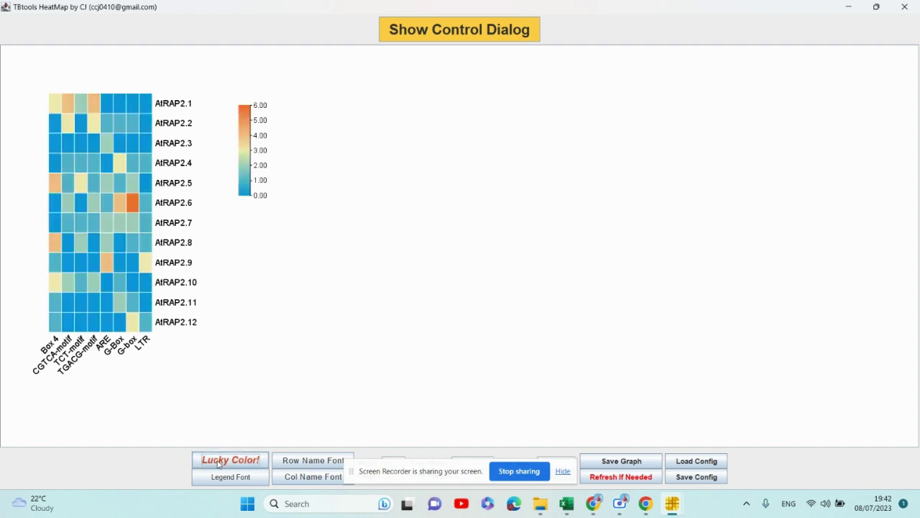
click(218, 463)
click(218, 464)
click(218, 464)
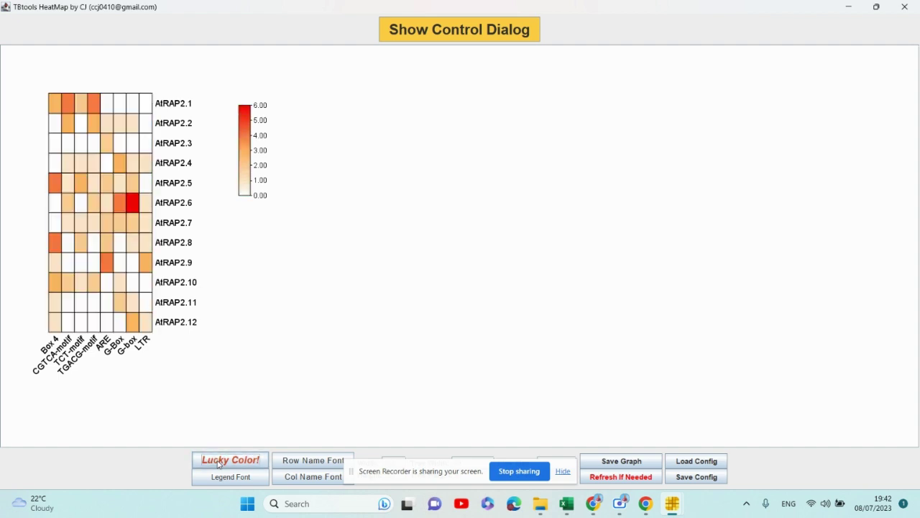
click(218, 464)
click(218, 463)
click(218, 464)
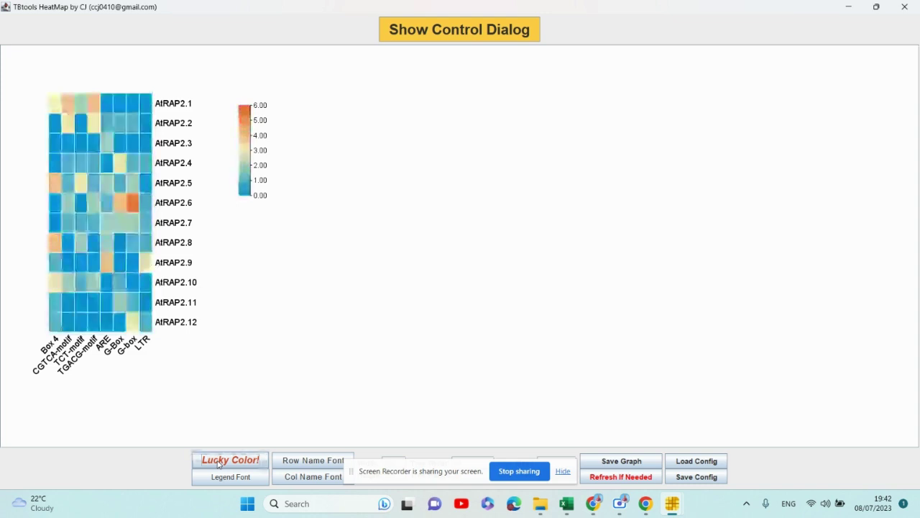
click(218, 464)
click(218, 463)
click(218, 464)
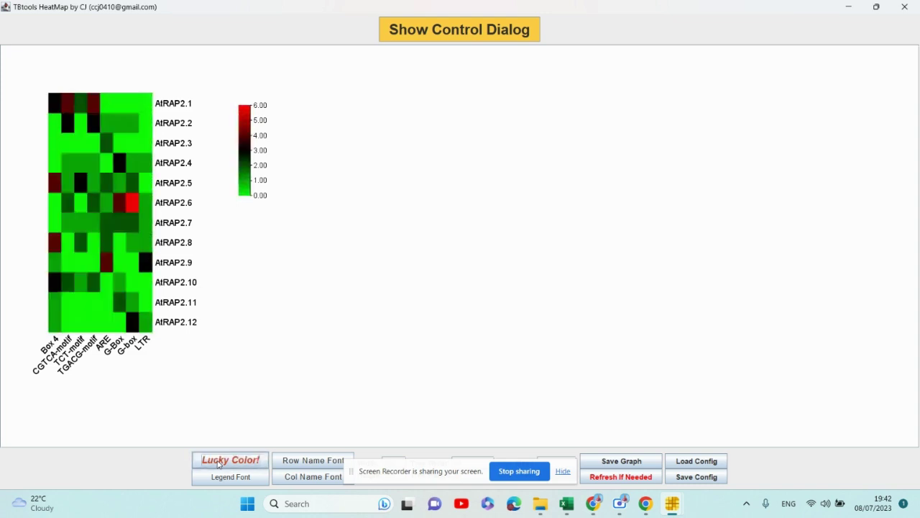
click(217, 464)
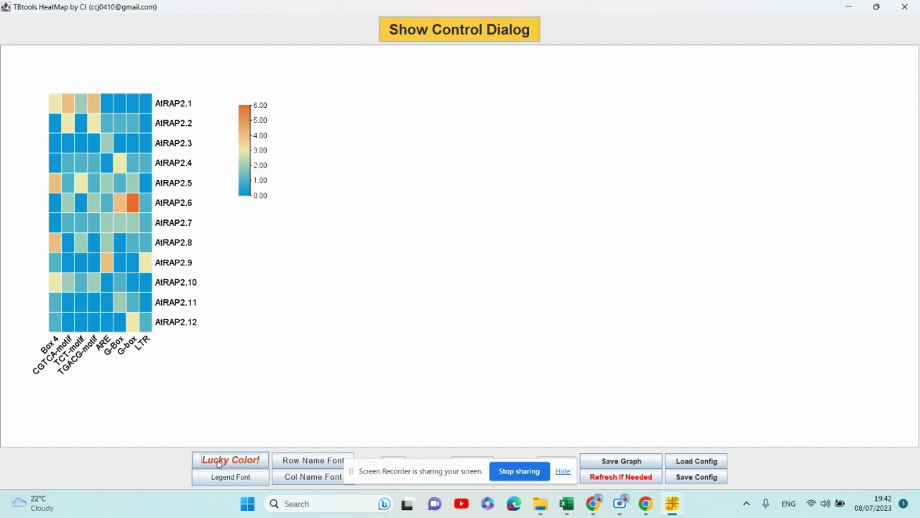
click(218, 464)
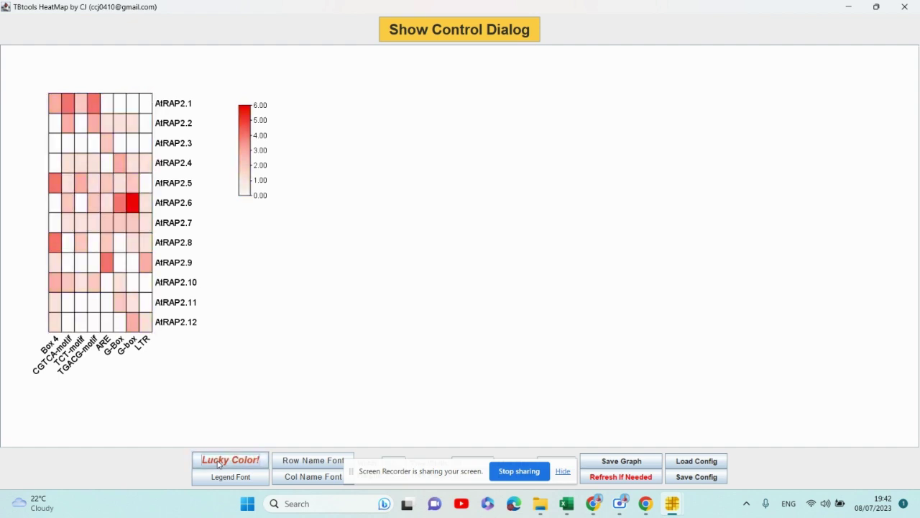
click(217, 464)
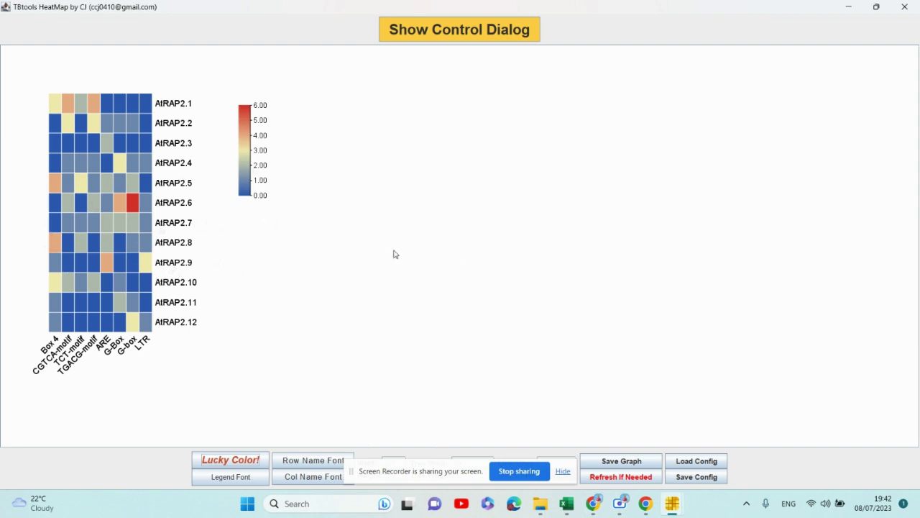
drag(452, 470, 786, 415)
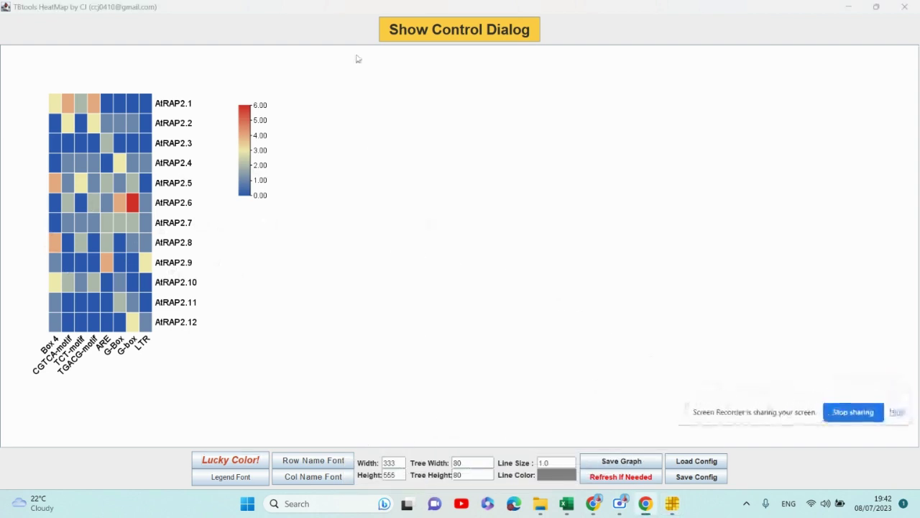
Open the Control Dialog, move it off the heat map, and enable Cluster Rows?
click(488, 34)
drag(284, 14, 508, 87)
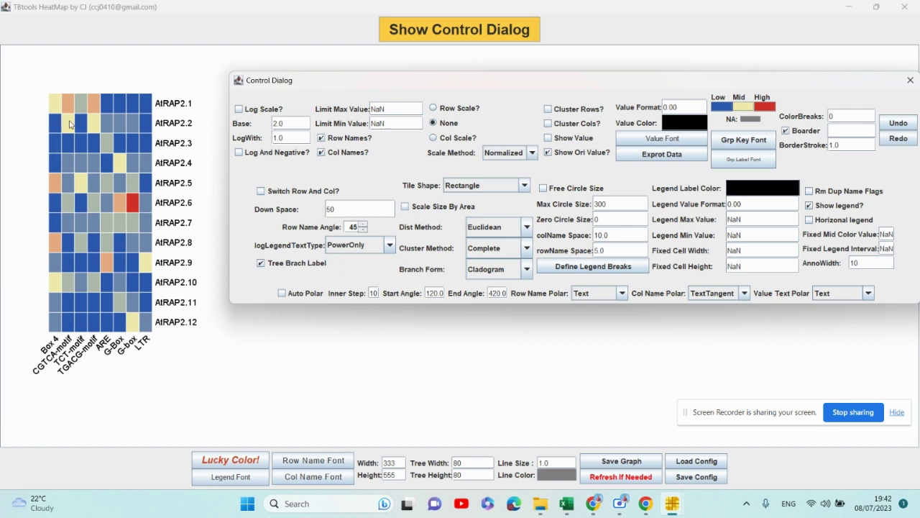
click(548, 112)
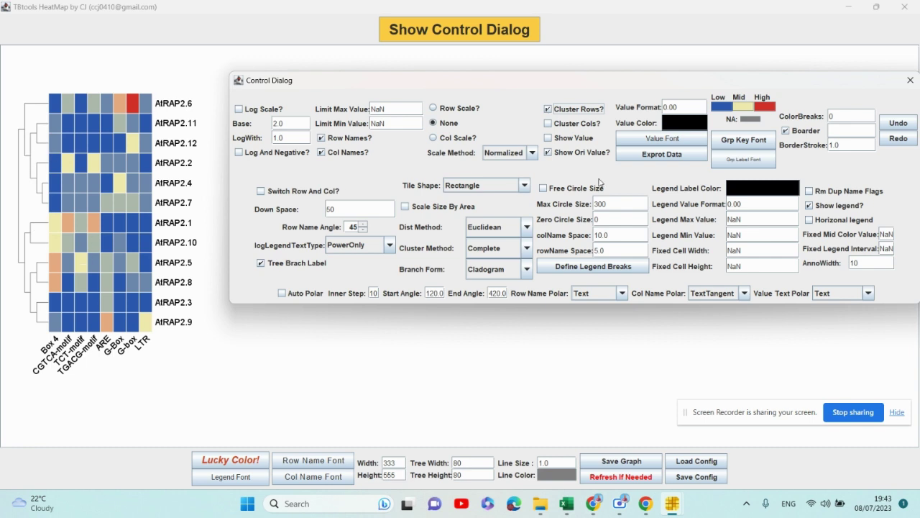
Enable Cluster Cols? and raise the Row Name Angle to 90 so labels stand vertical
click(548, 124)
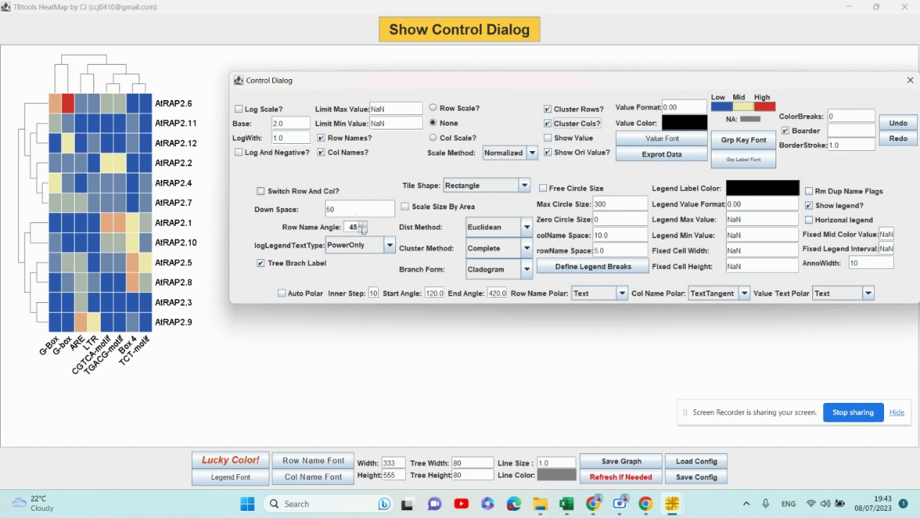
click(363, 225)
click(363, 225)
click(363, 225)
click(363, 225)
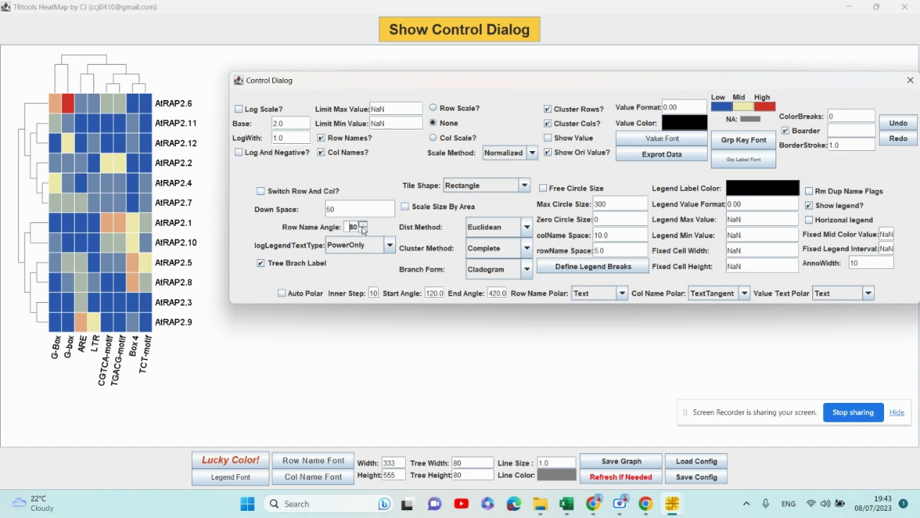
click(363, 225)
click(363, 225)
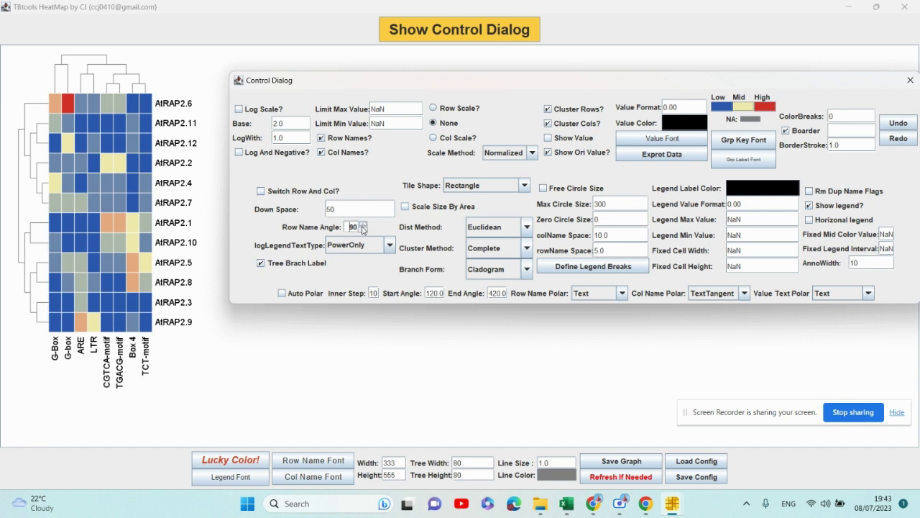
click(511, 69)
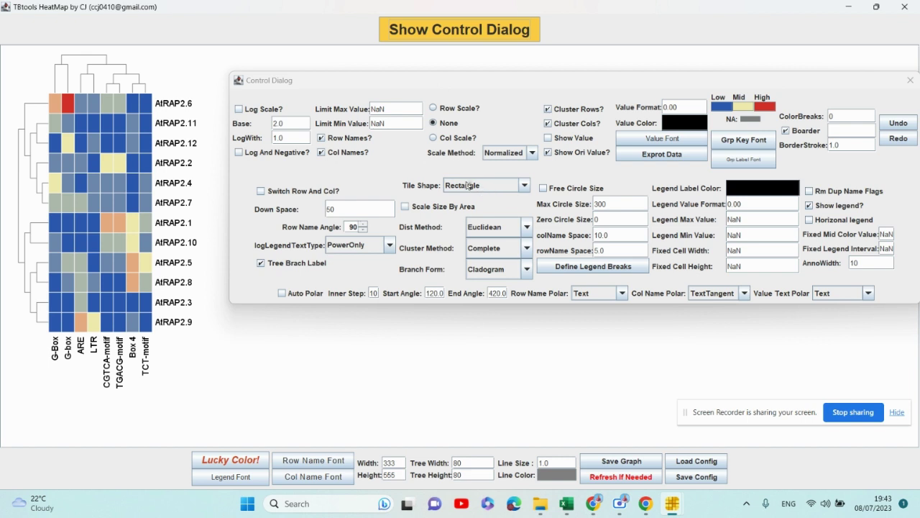
click(531, 154)
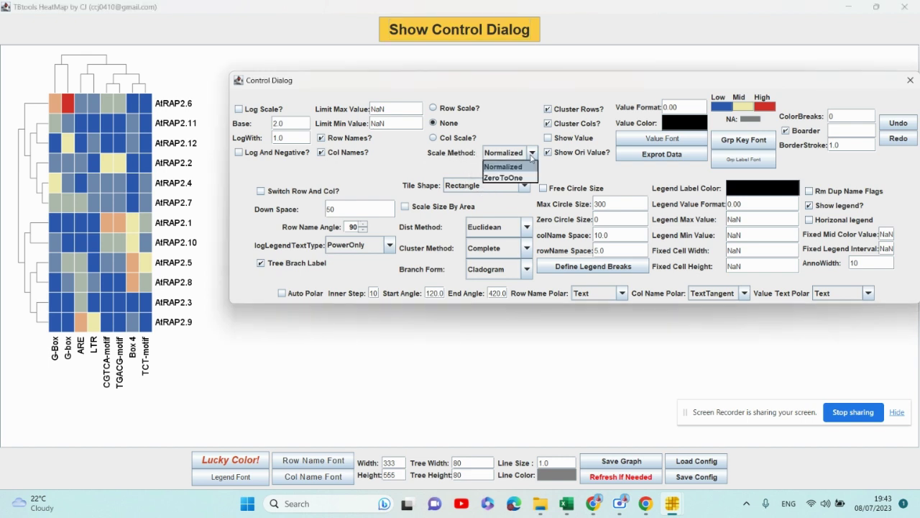
click(537, 67)
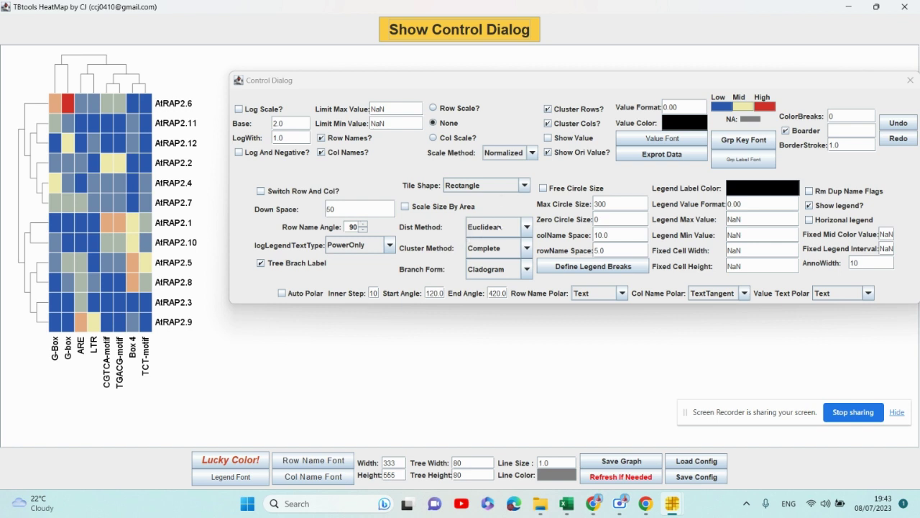
click(527, 187)
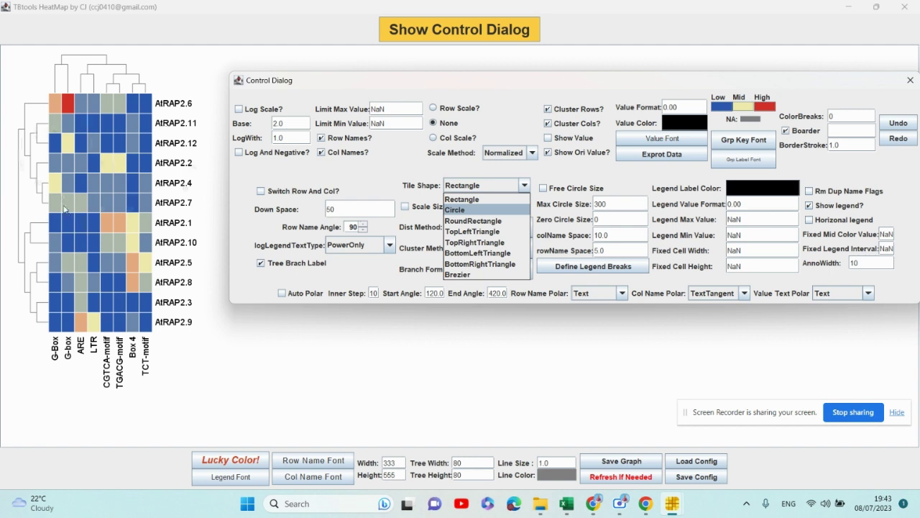
click(464, 211)
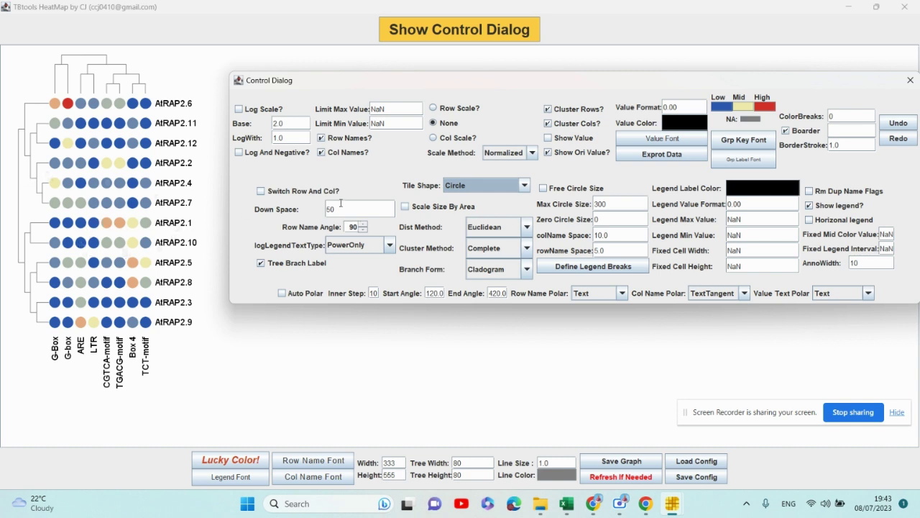
click(459, 187)
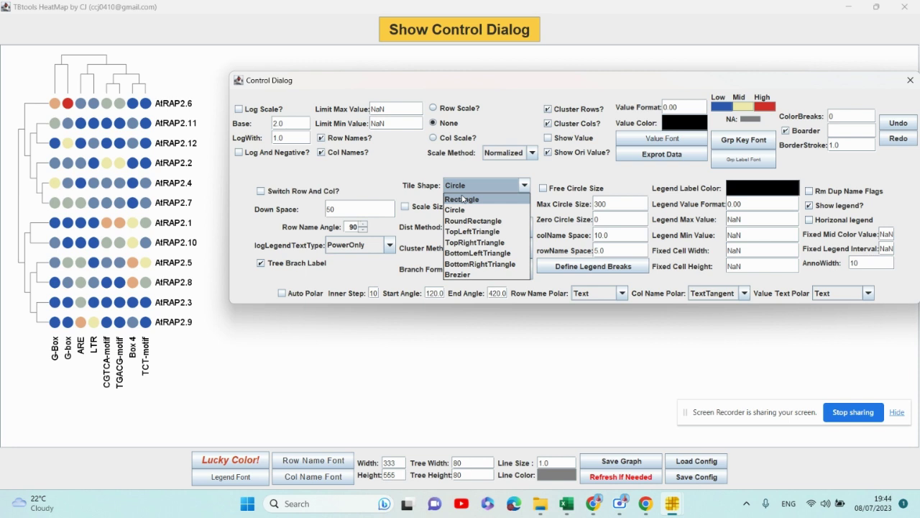
click(462, 199)
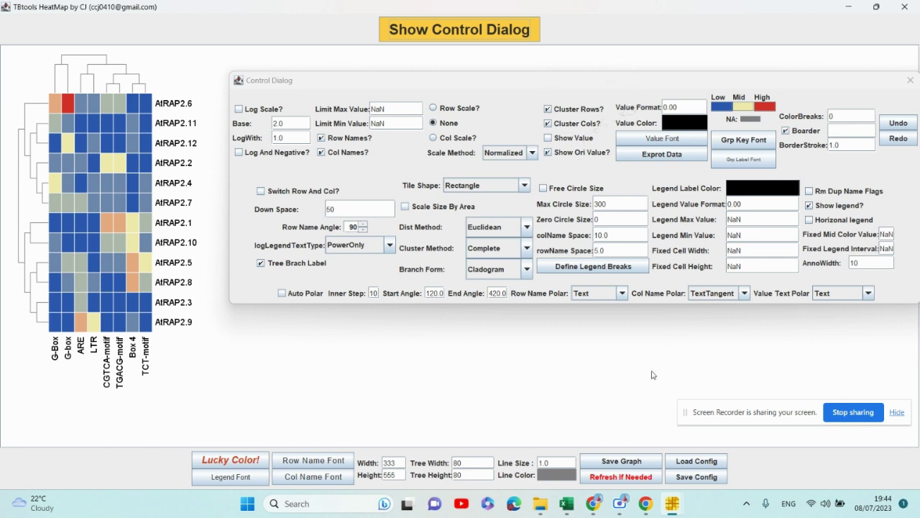
Set the Row Name Font size to 16
click(299, 460)
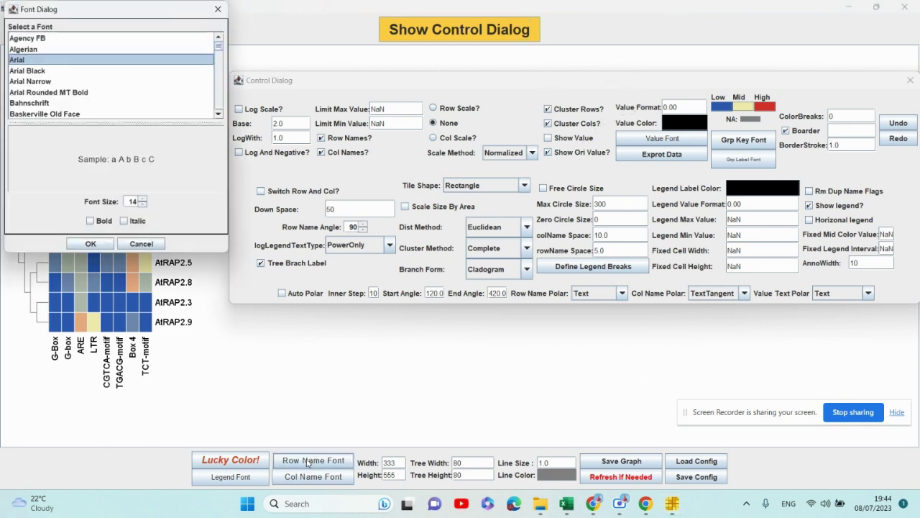
click(143, 204)
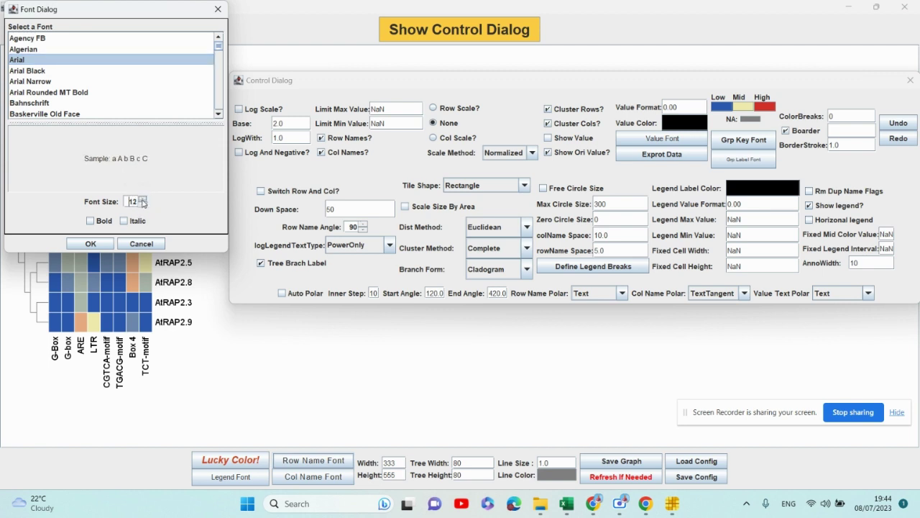
click(143, 200)
click(143, 199)
click(143, 199)
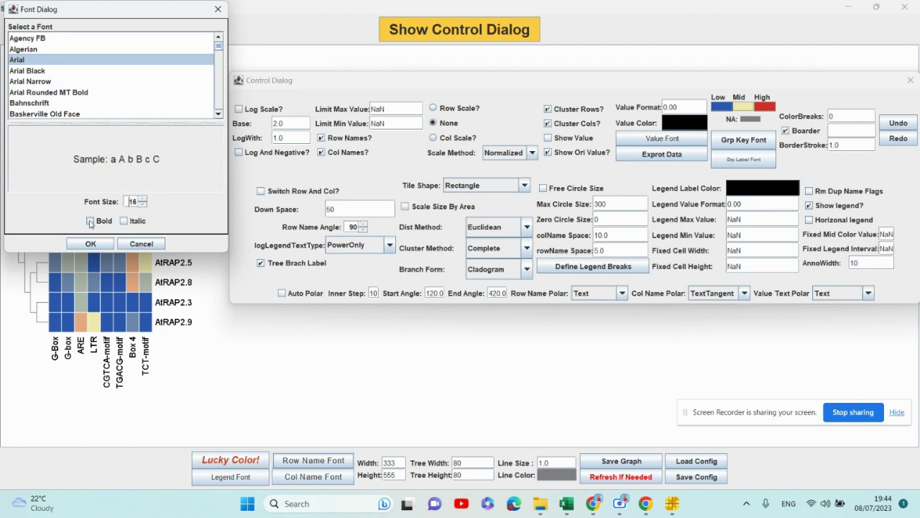
click(91, 244)
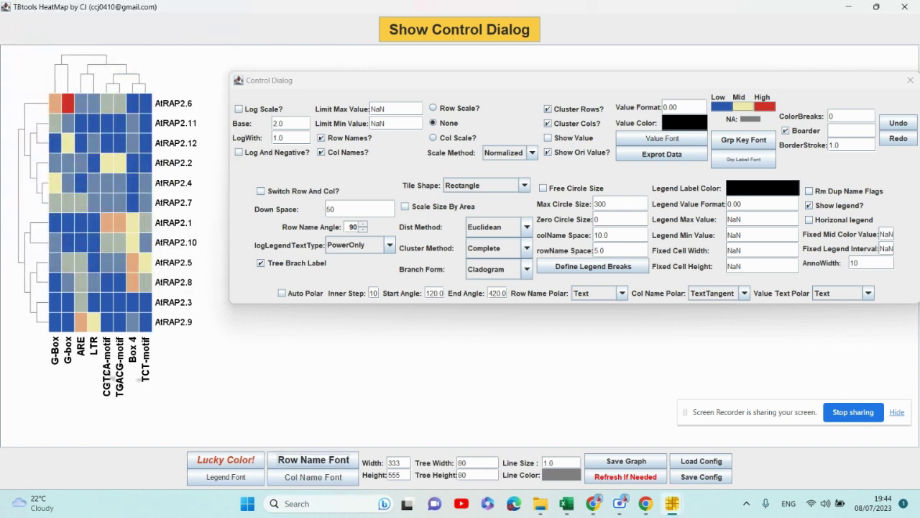
Set the Col Name Font to bold Arial at size 16
click(293, 479)
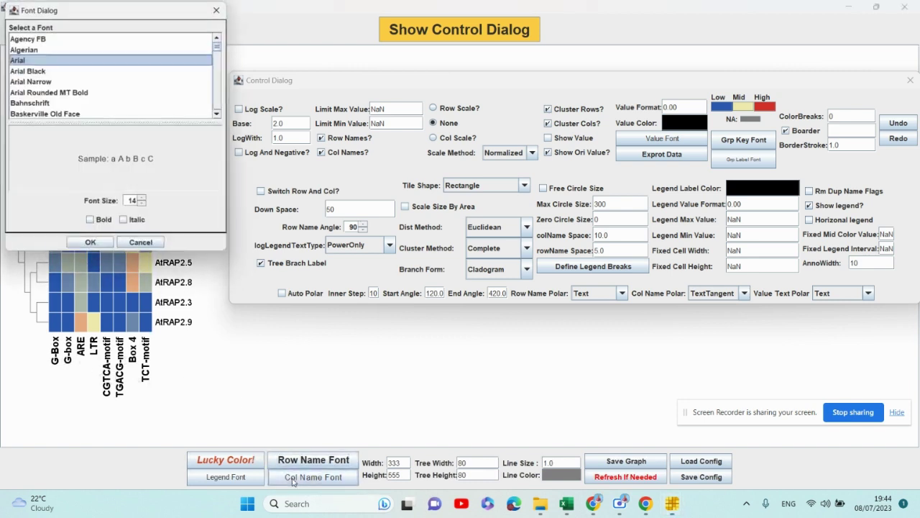
click(90, 221)
click(142, 199)
click(142, 199)
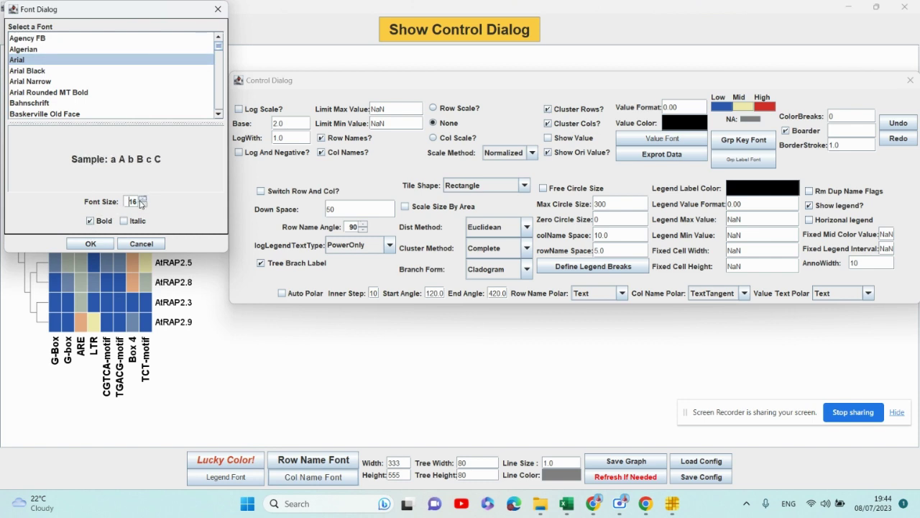
click(90, 244)
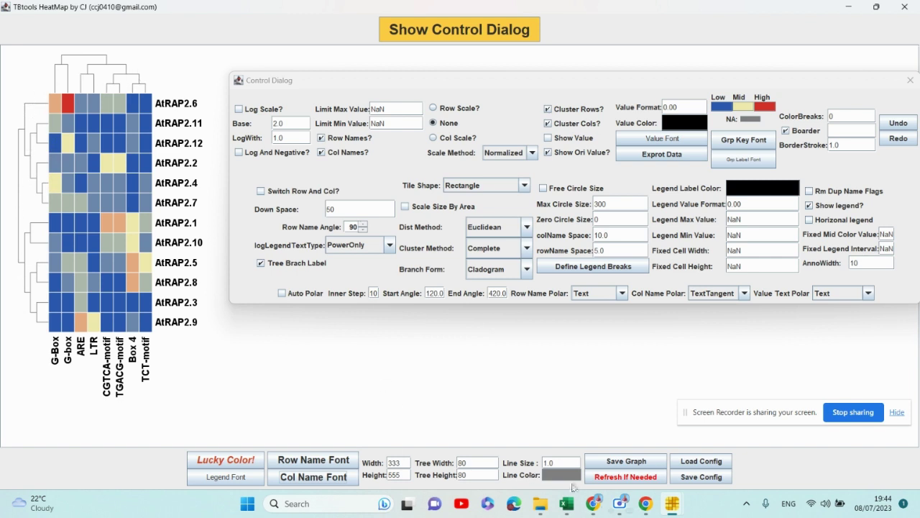
Set the dendrogram Line Color to red (#e41a1c)
click(568, 477)
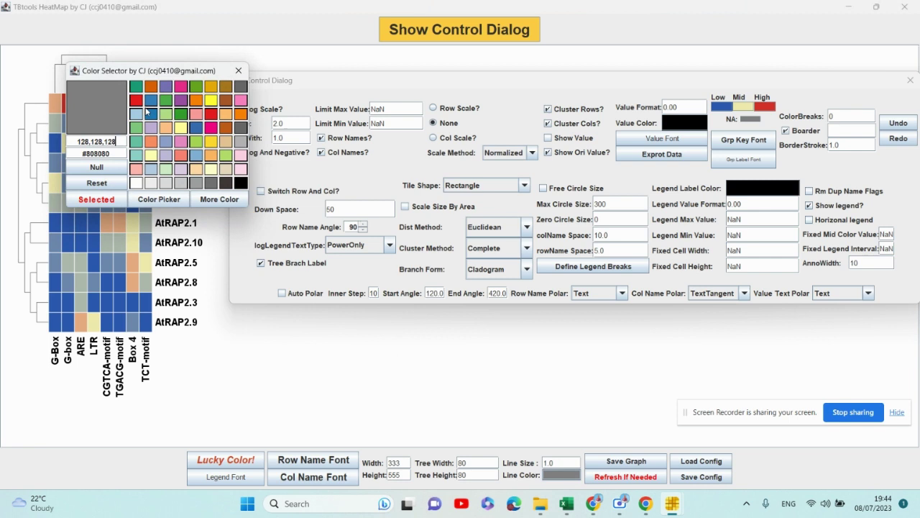
click(137, 101)
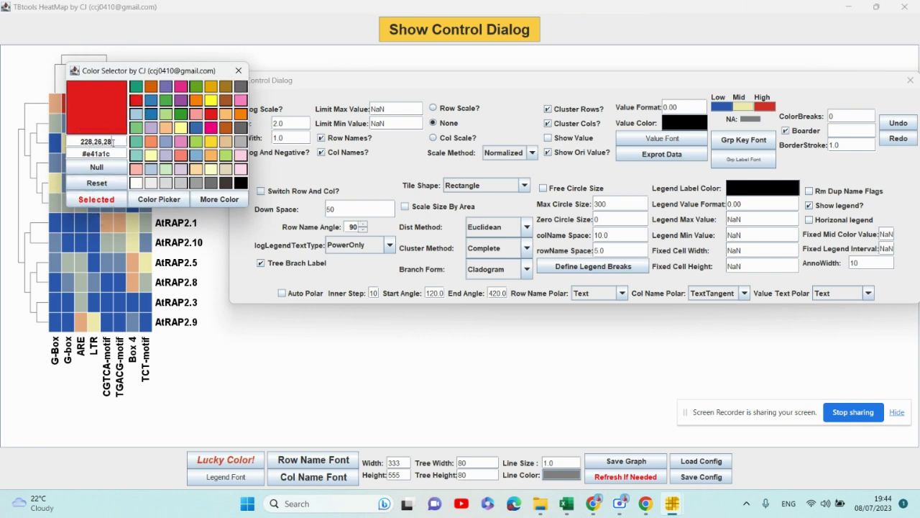
click(99, 200)
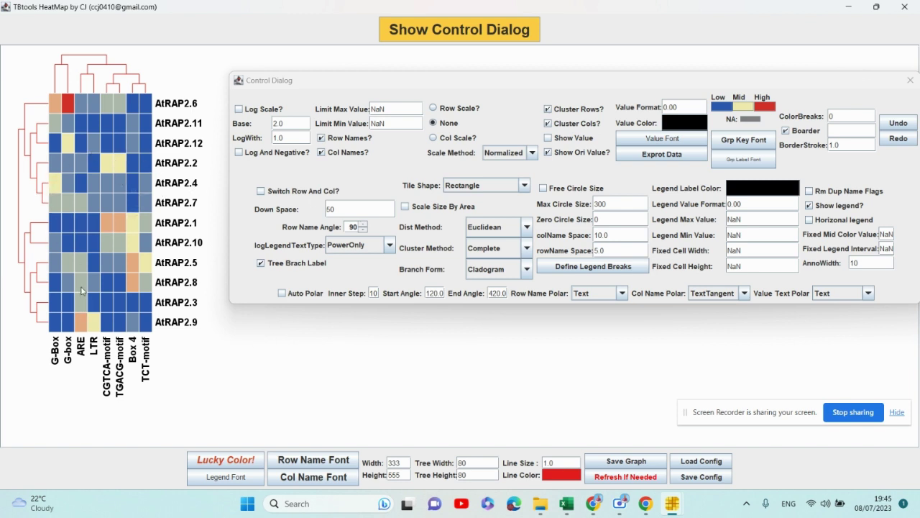
Enable Auto Polar and redraw the heat map as a circle with start angle 200
click(282, 293)
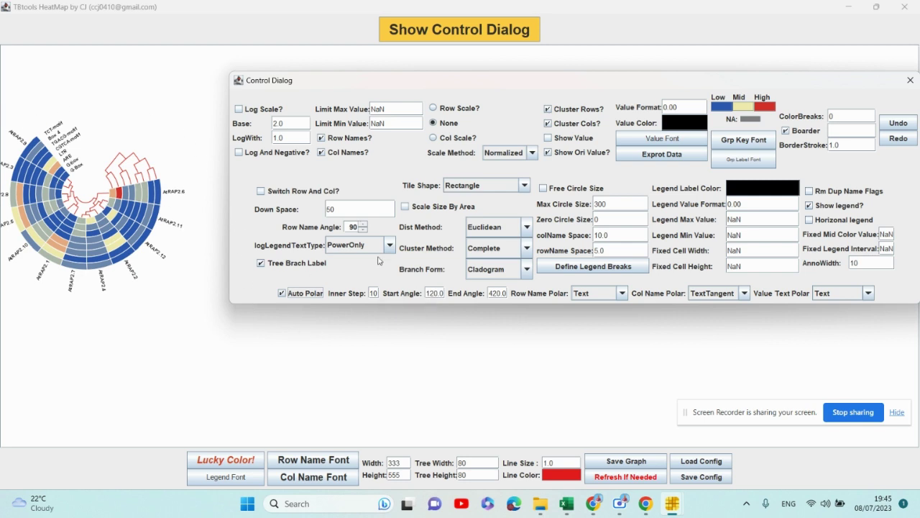
click(439, 293)
click(518, 317)
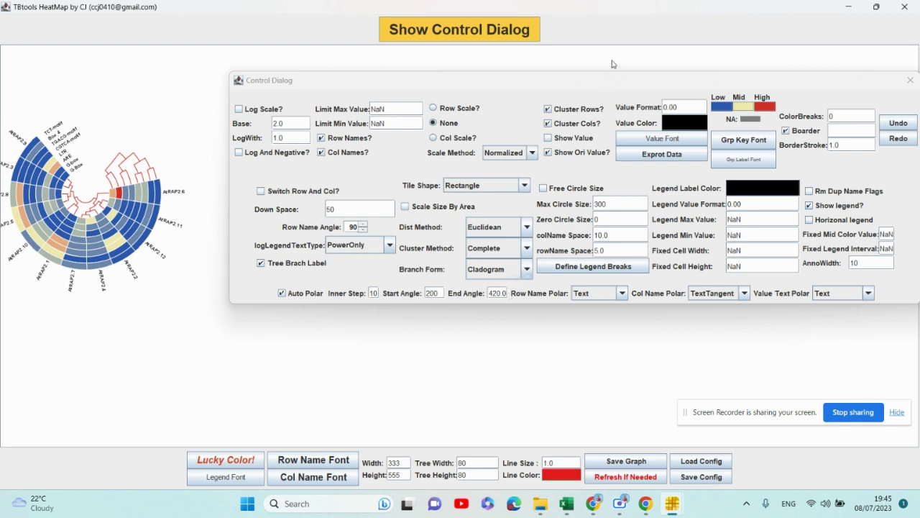
click(625, 477)
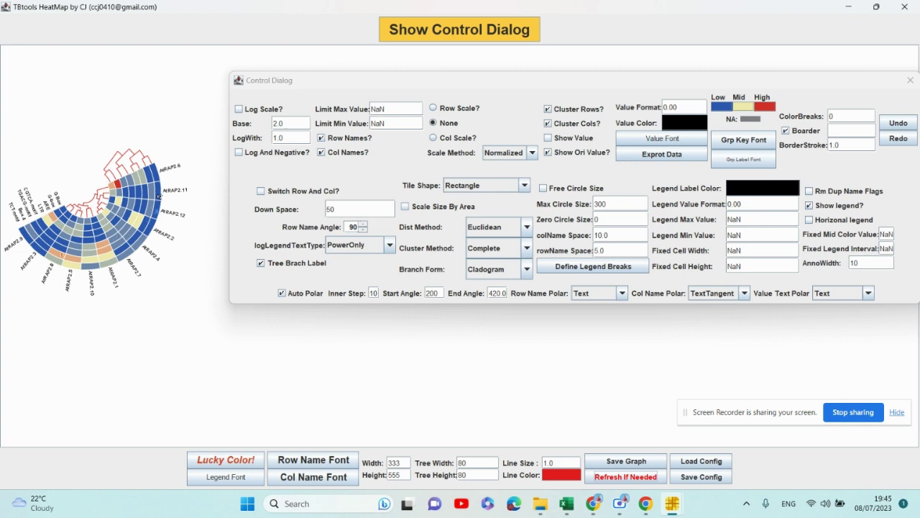
Change the polar start angle to 100, redraw, and move the settings window off the plot
click(439, 293)
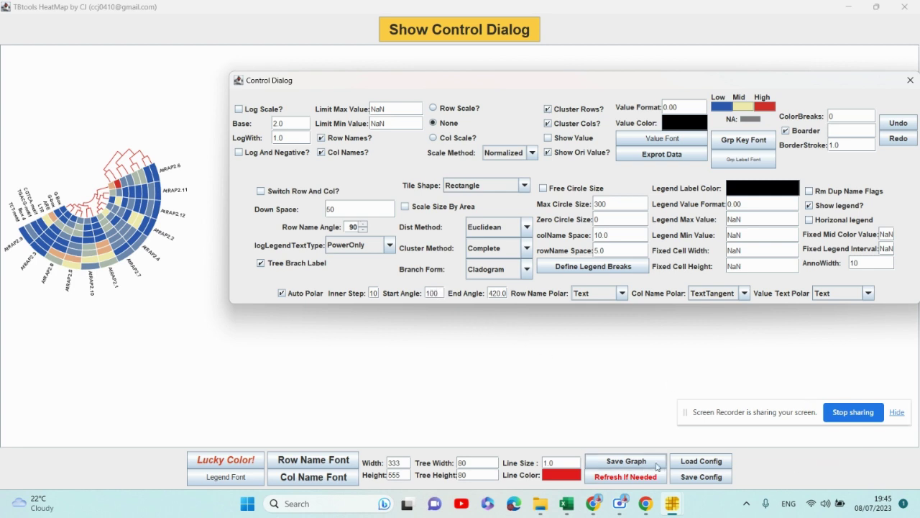
click(632, 477)
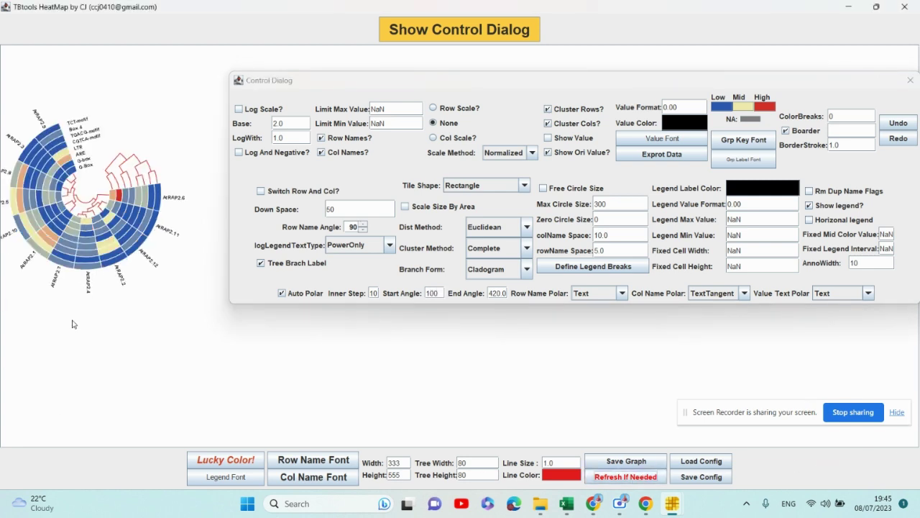
click(432, 85)
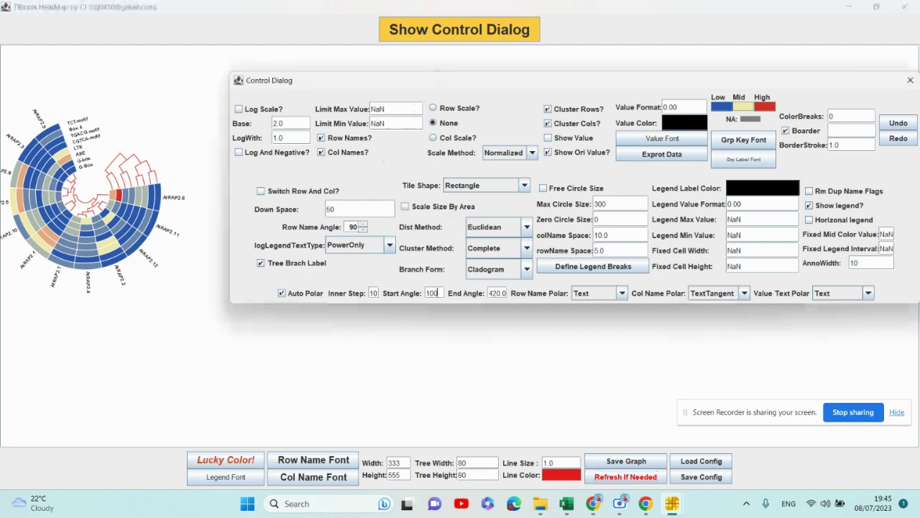
drag(425, 89, 414, 125)
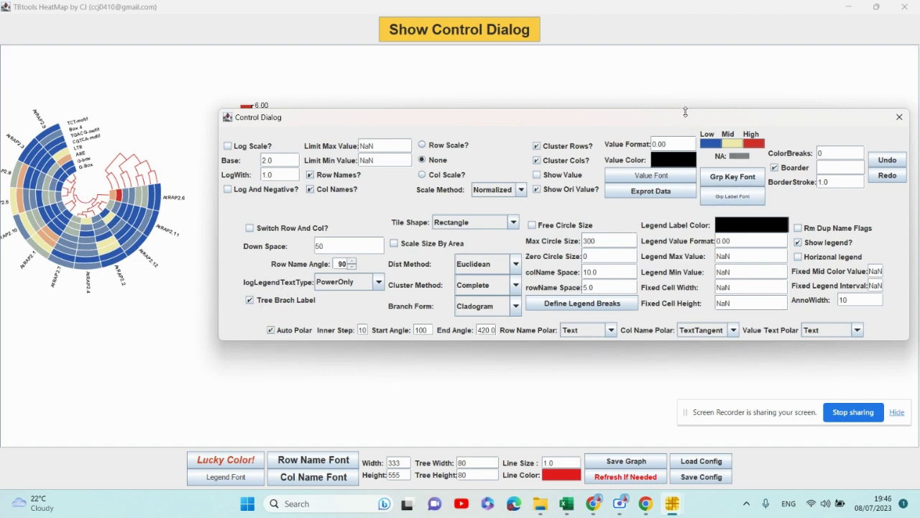
Close the heat map settings, shift the 0–6 colour legend right, and redraw the circular heat map
drag(669, 124, 613, 146)
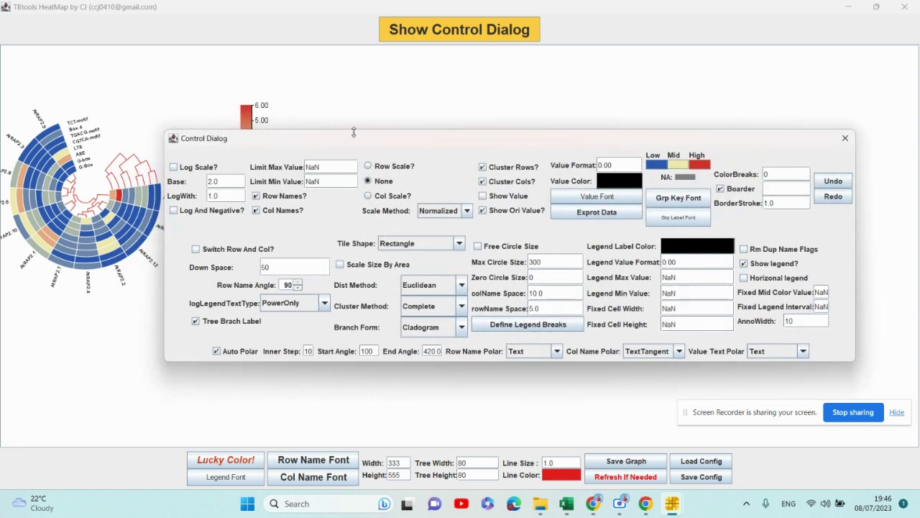
click(844, 138)
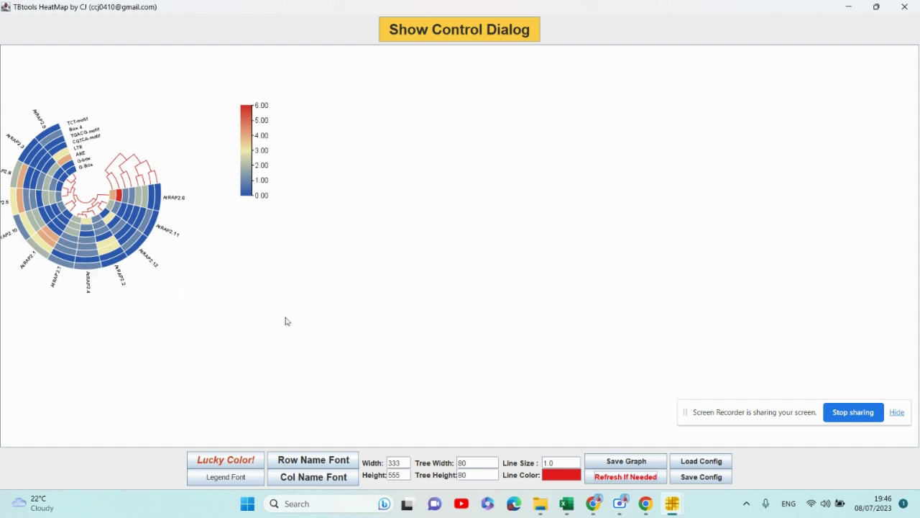
drag(4, 62, 277, 338)
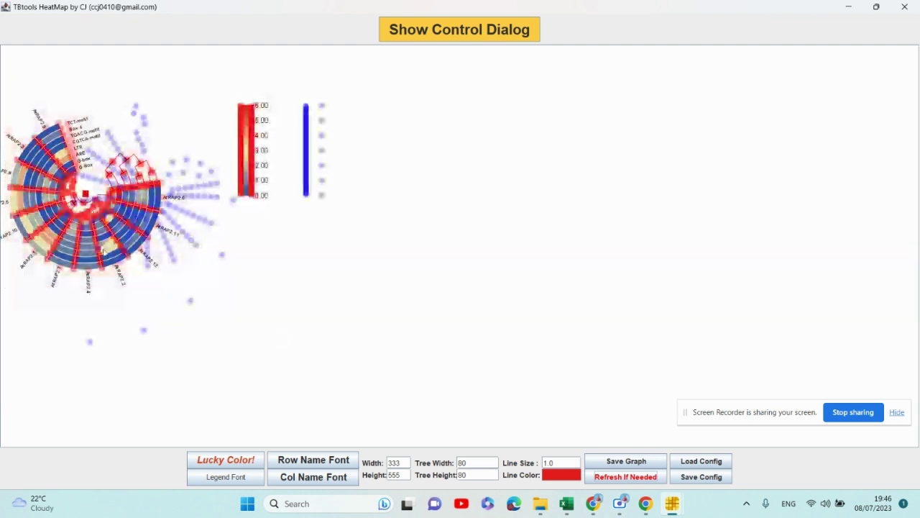
drag(152, 259, 264, 260)
click(475, 288)
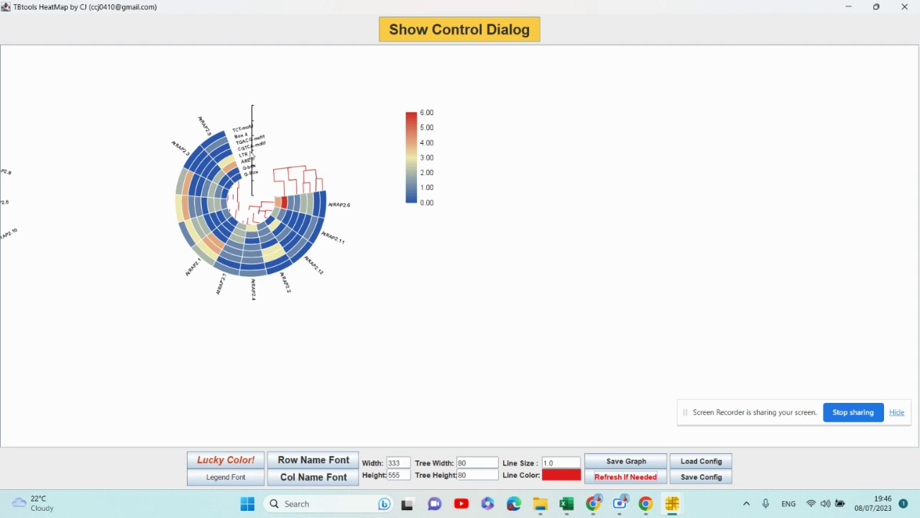
drag(253, 155, 360, 130)
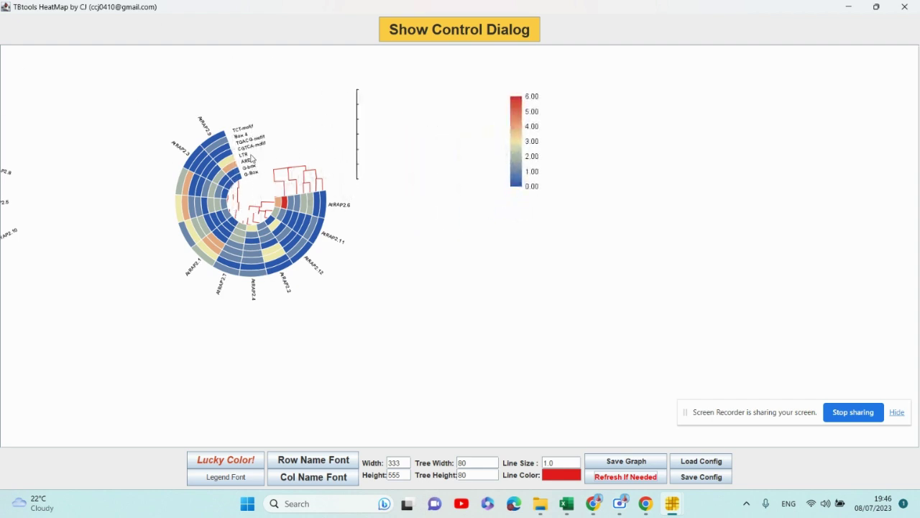
click(627, 479)
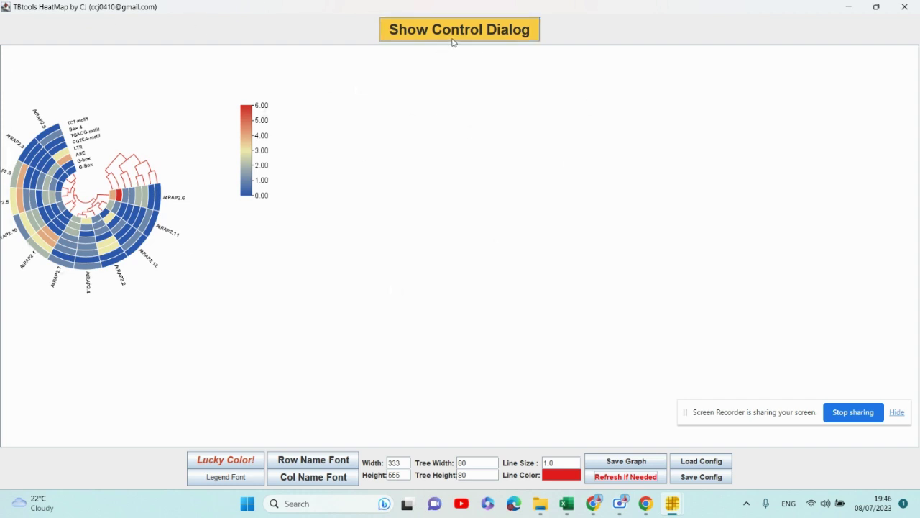
Start saving the heat map as PNG, then cancel the save location chooser
click(635, 467)
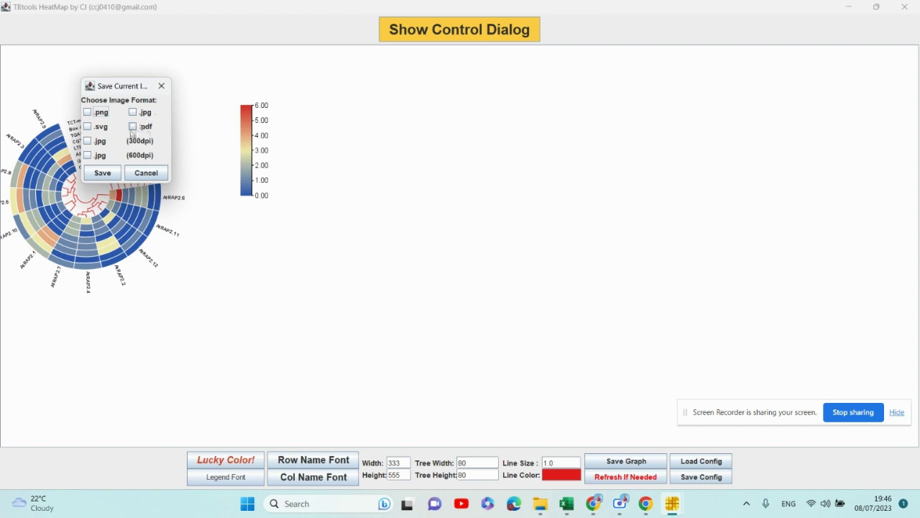
click(87, 114)
click(102, 174)
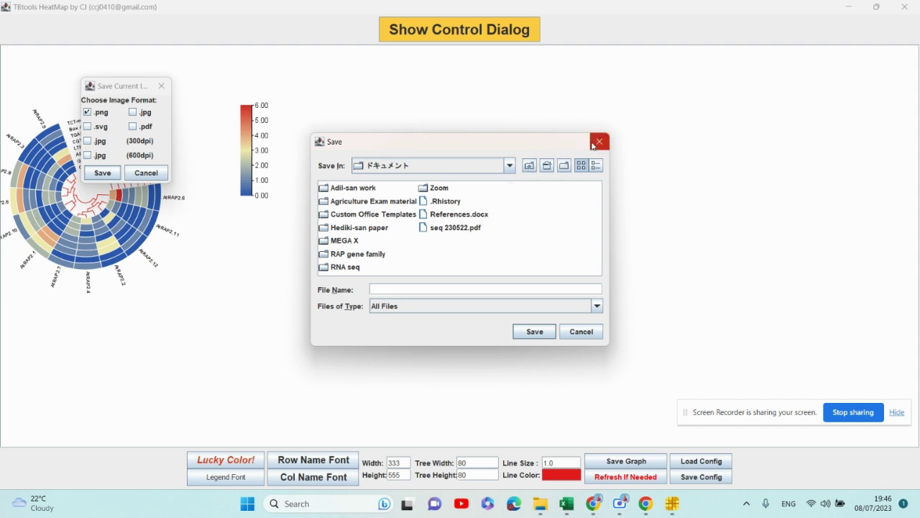
click(572, 331)
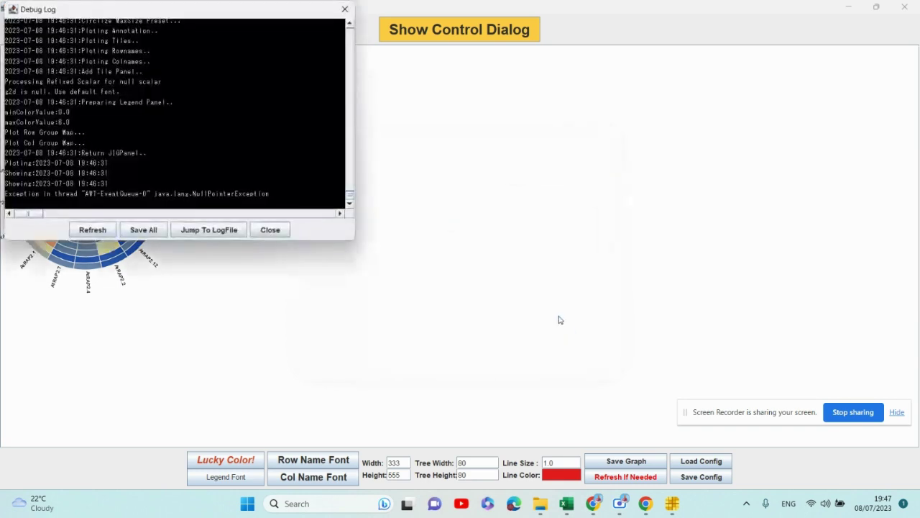
Dismiss the Debug Log and hide the heat map viewer and TBtools window to reveal Excel
click(272, 231)
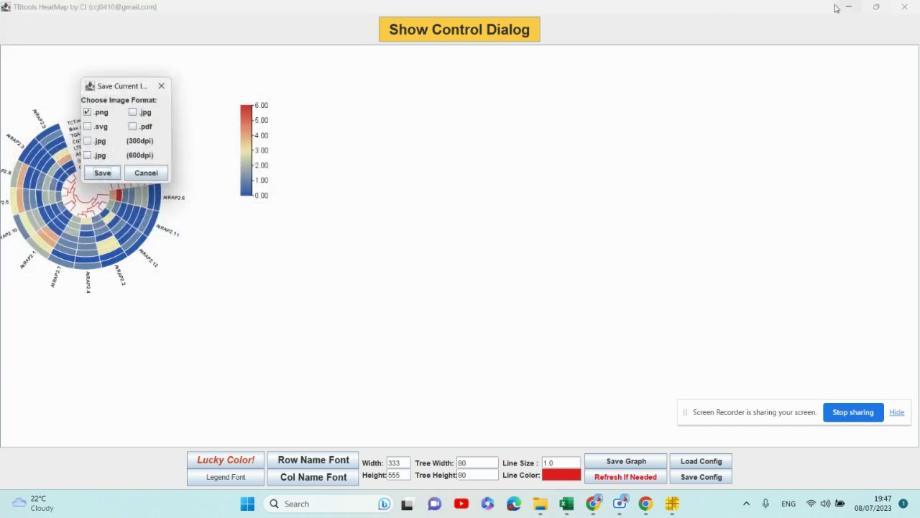
click(849, 7)
click(470, 9)
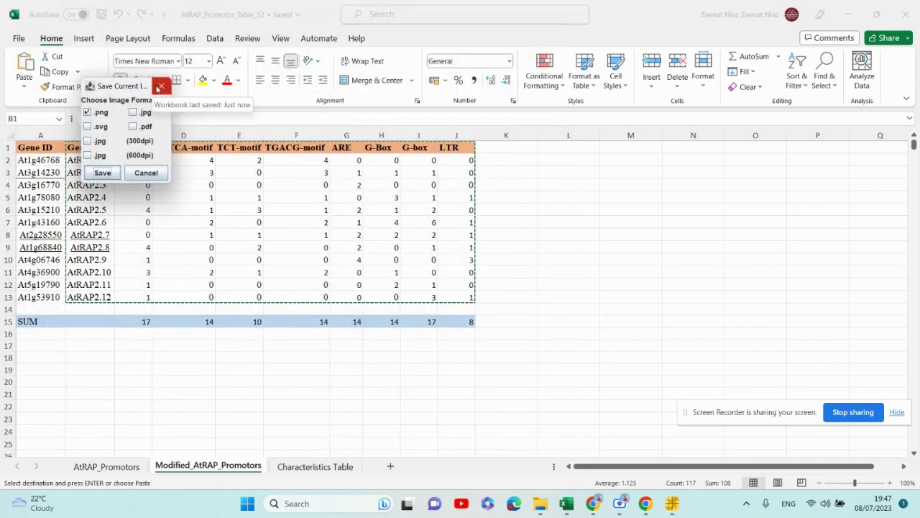
Select cell M11 in the promoter sheet and bring up the open TBtools window previews
click(602, 274)
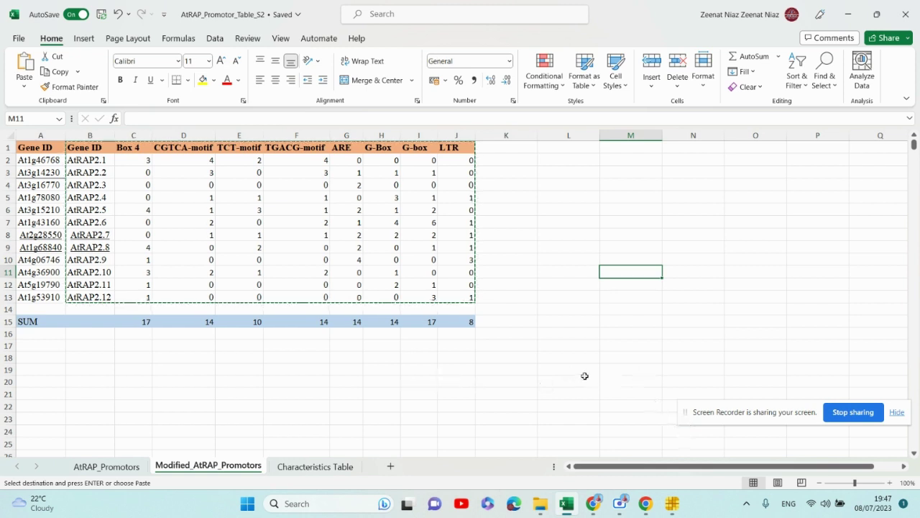
click(673, 504)
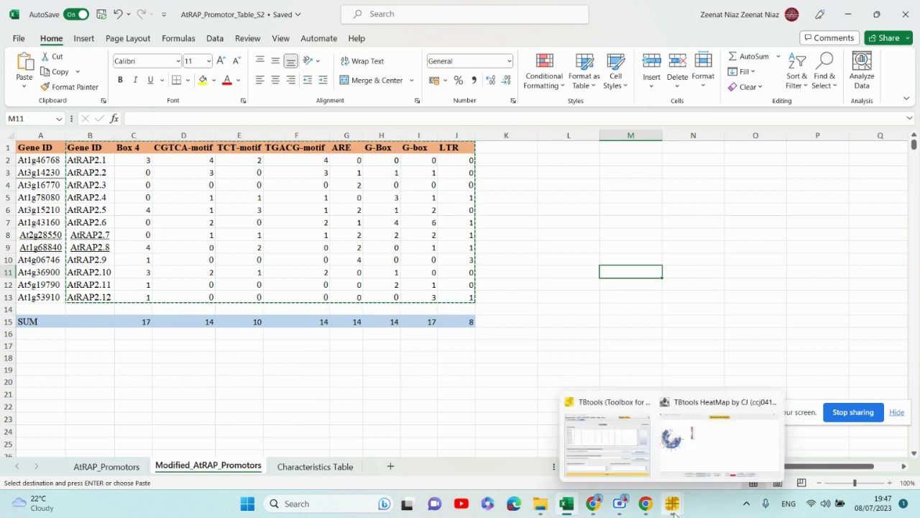